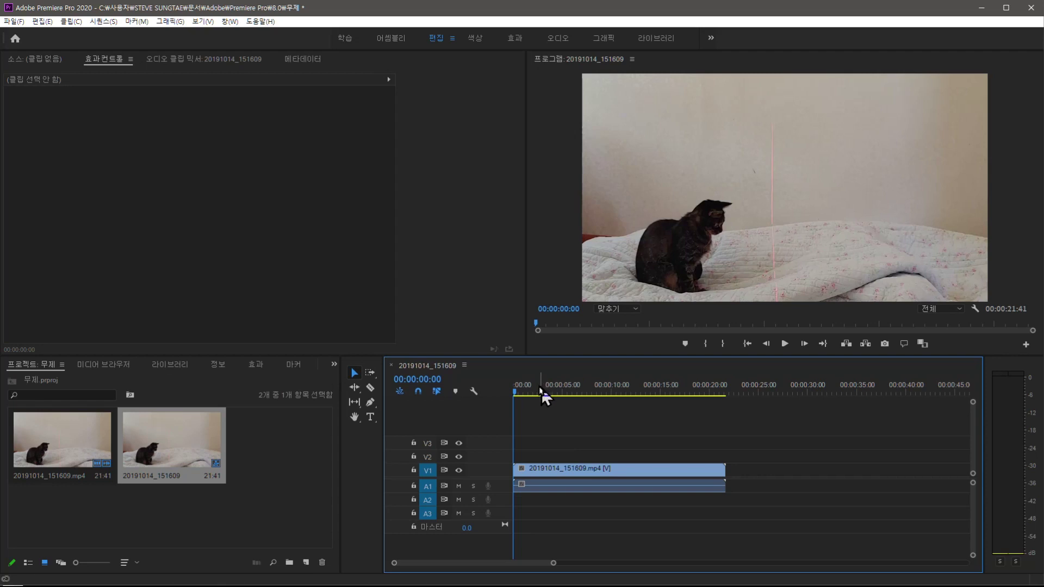
Add the title text "레이저" over the wall beside the laser line at 00:00:00:23
click(520, 393)
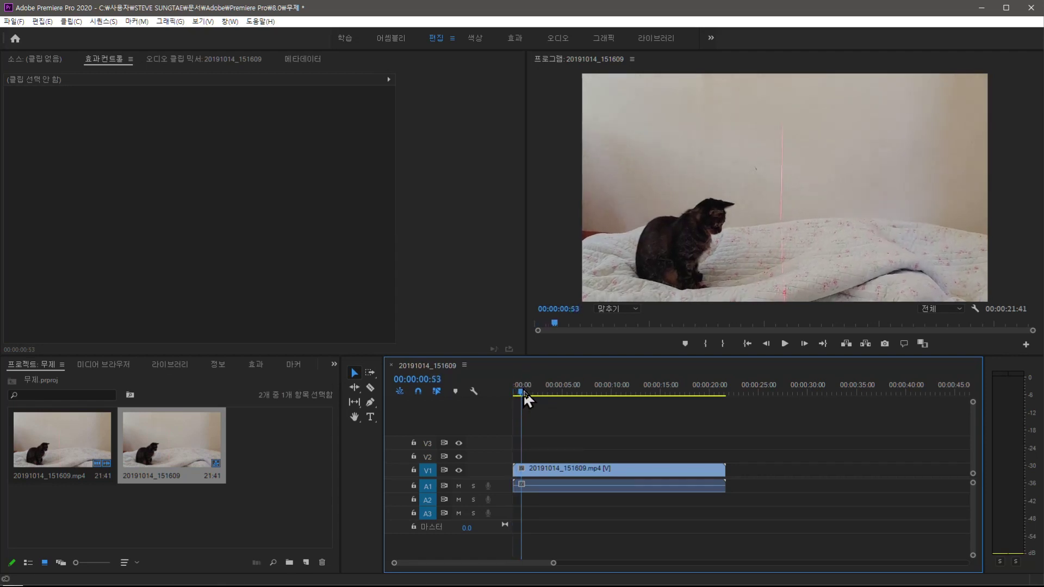
drag(520, 392, 516, 392)
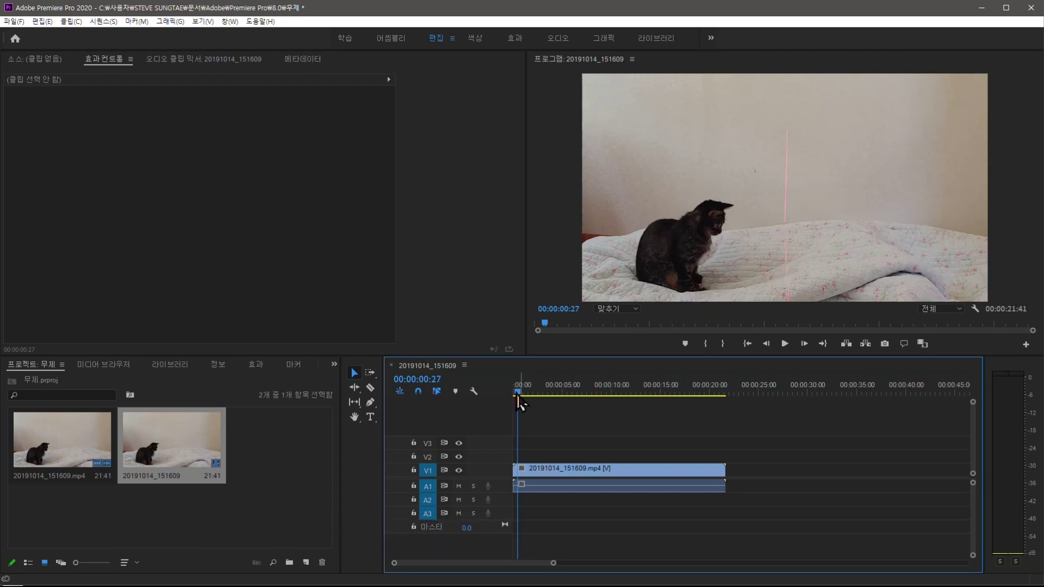
drag(520, 397, 516, 403)
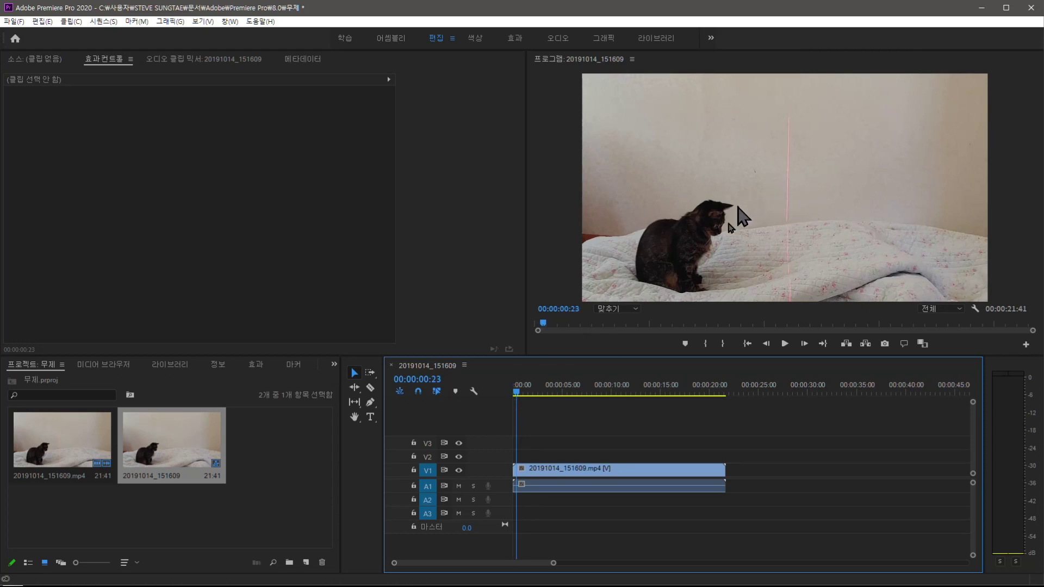
click(370, 416)
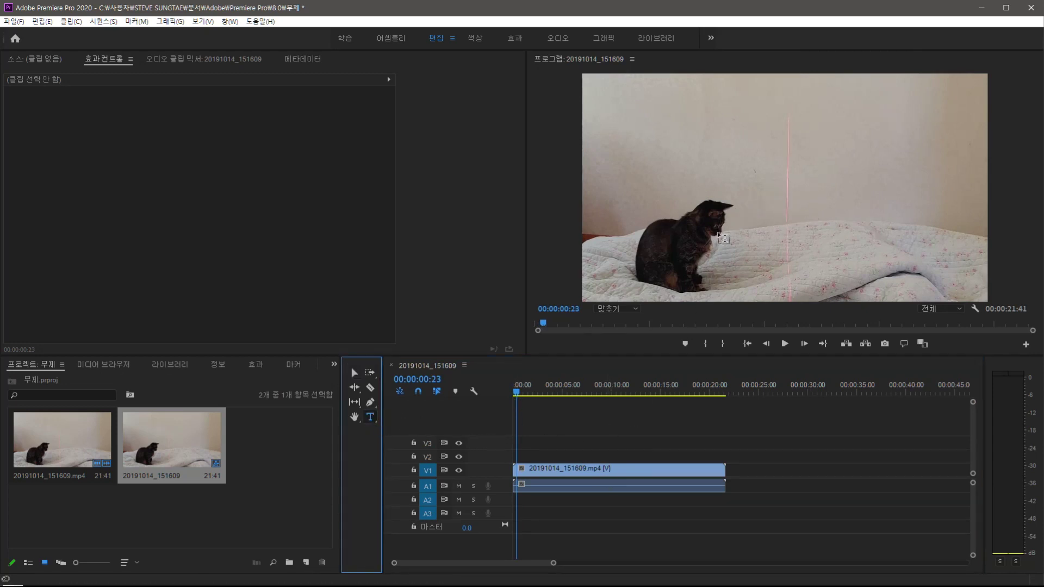
click(770, 179)
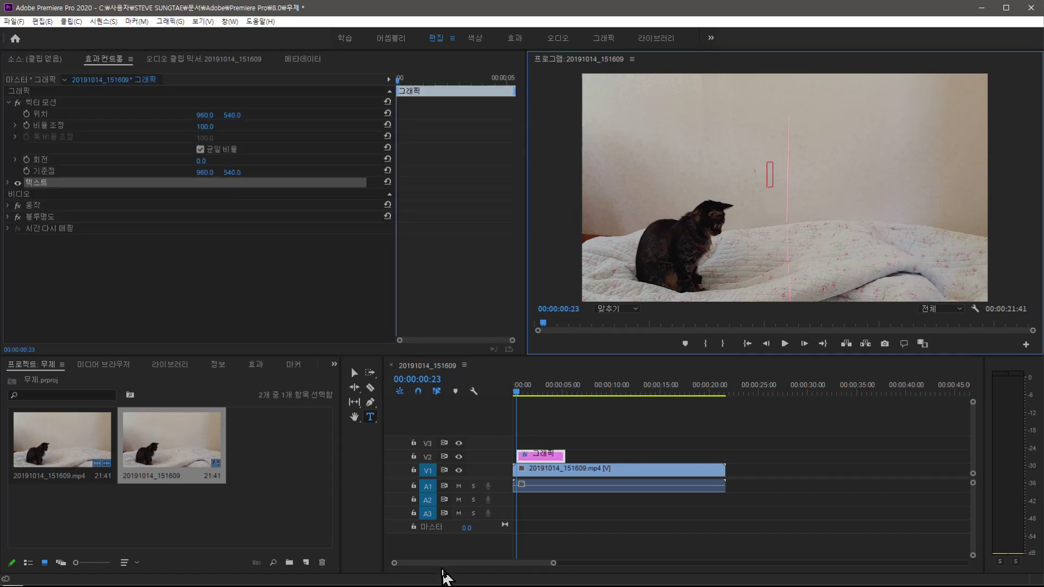
text(레이저)
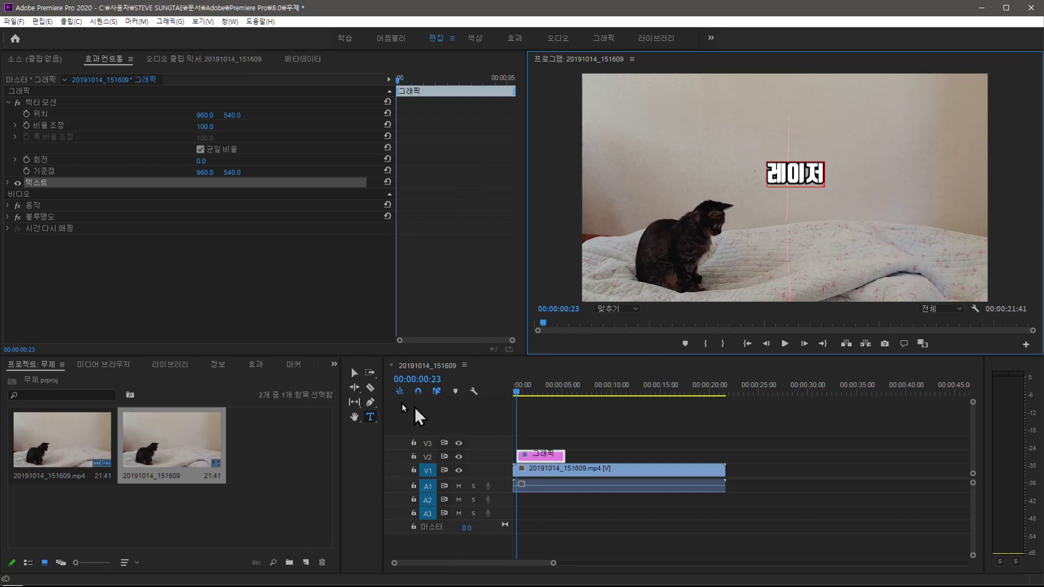
Move the 레이저 text onto the laser line beside the cat's head, at about 971, 632
click(354, 373)
drag(810, 182, 801, 182)
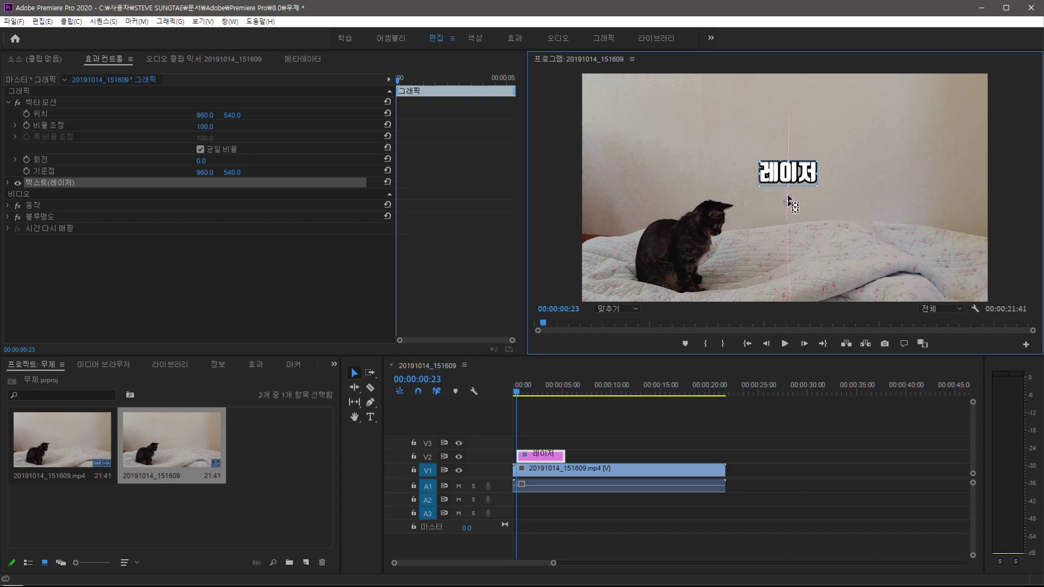
drag(791, 177, 790, 195)
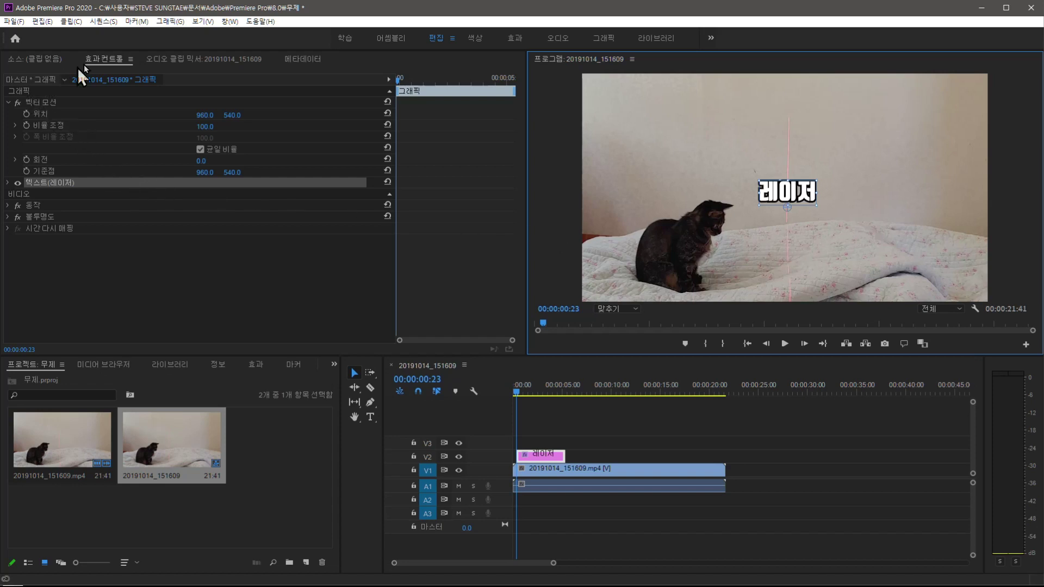
Turn on keyframing for the 레이저 text's own transform position at 00:00:00:23
click(8, 183)
scroll(65, 272, down, 4)
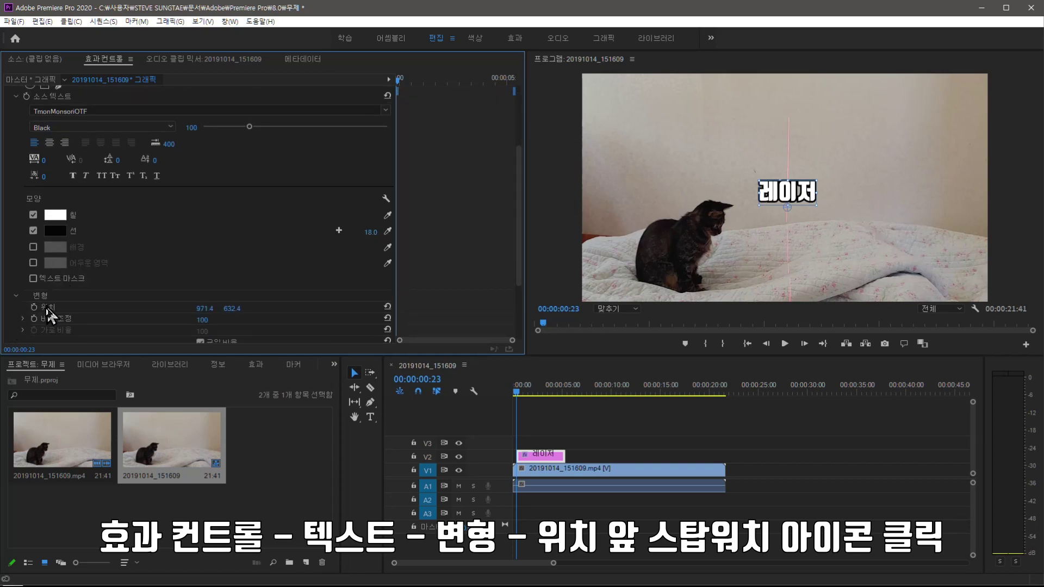
click(34, 308)
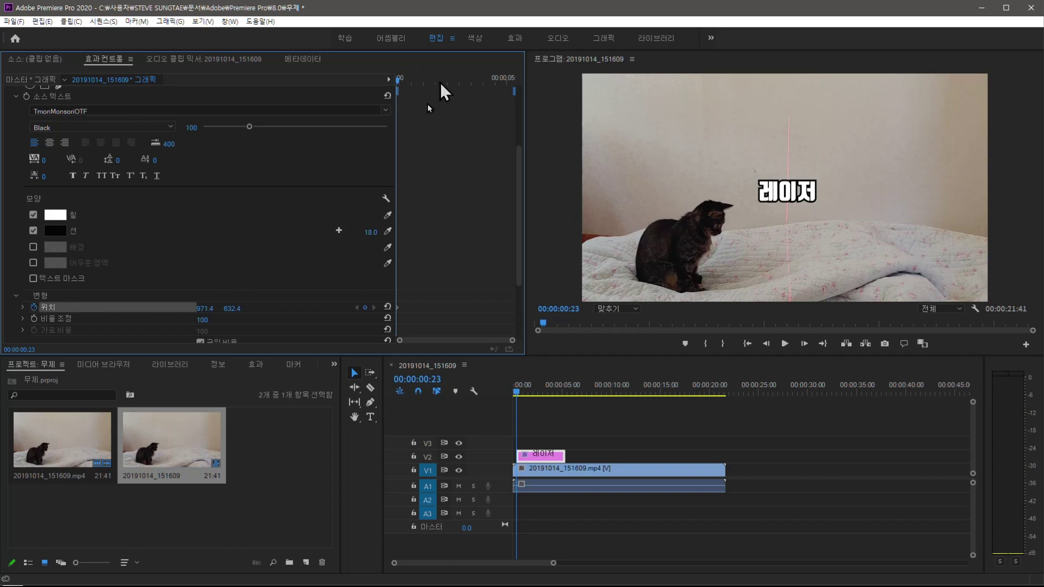
Extend the 레이저 title clip on V2 to the end of the cat video
click(555, 458)
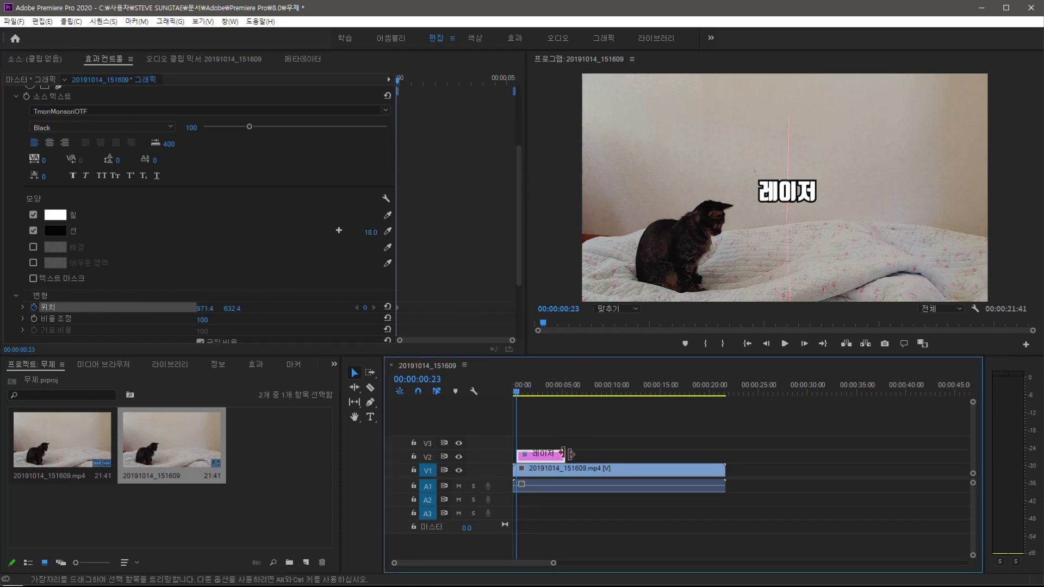
drag(518, 392, 718, 412)
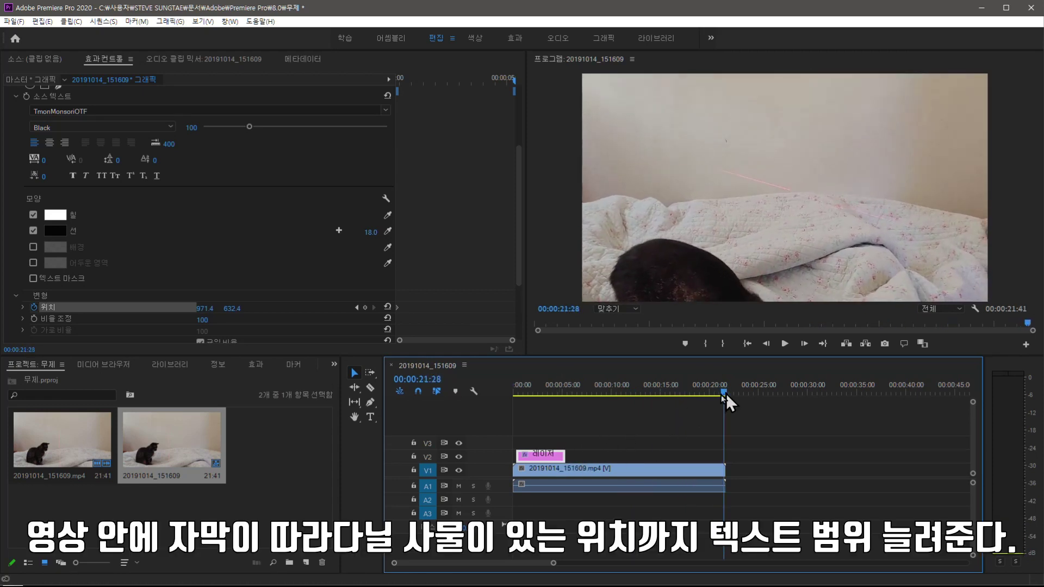
drag(727, 399, 588, 404)
drag(564, 454, 725, 454)
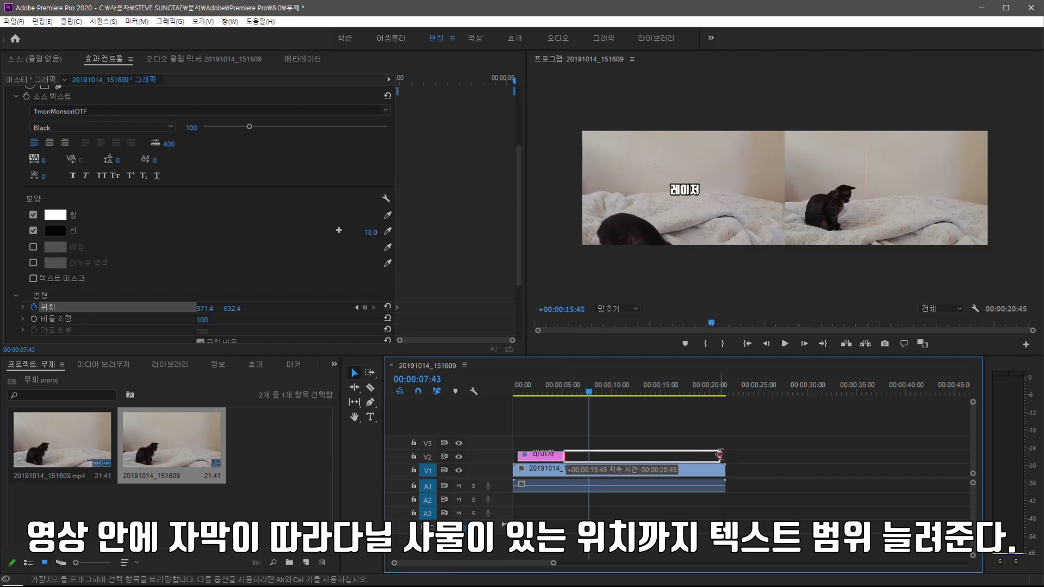
drag(592, 405, 700, 402)
Add a position keyframe at 00:00:01:04 by shifting the 레이저 text back onto the laser near the cat's head
click(396, 81)
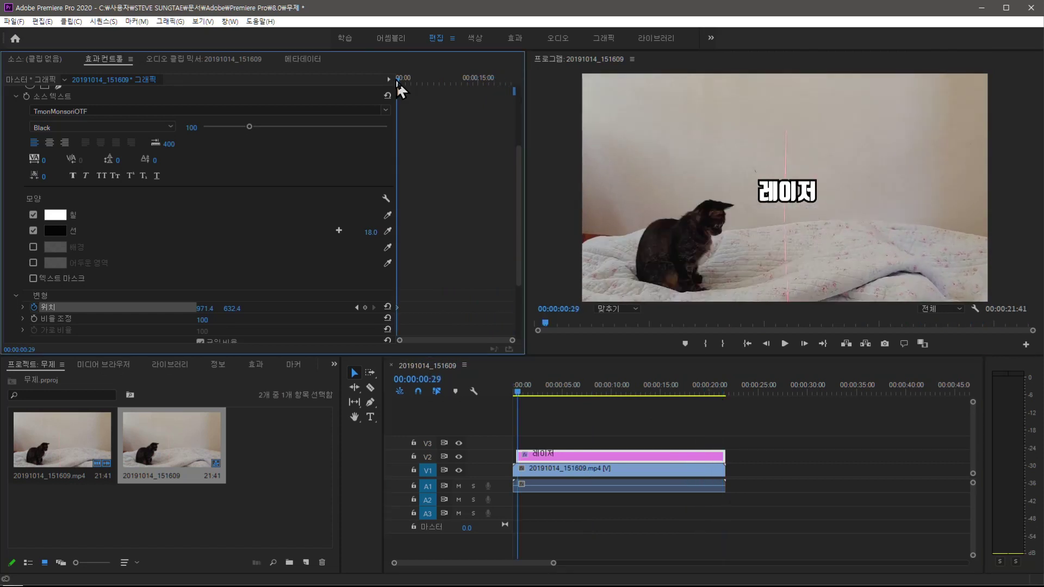
drag(399, 83, 403, 82)
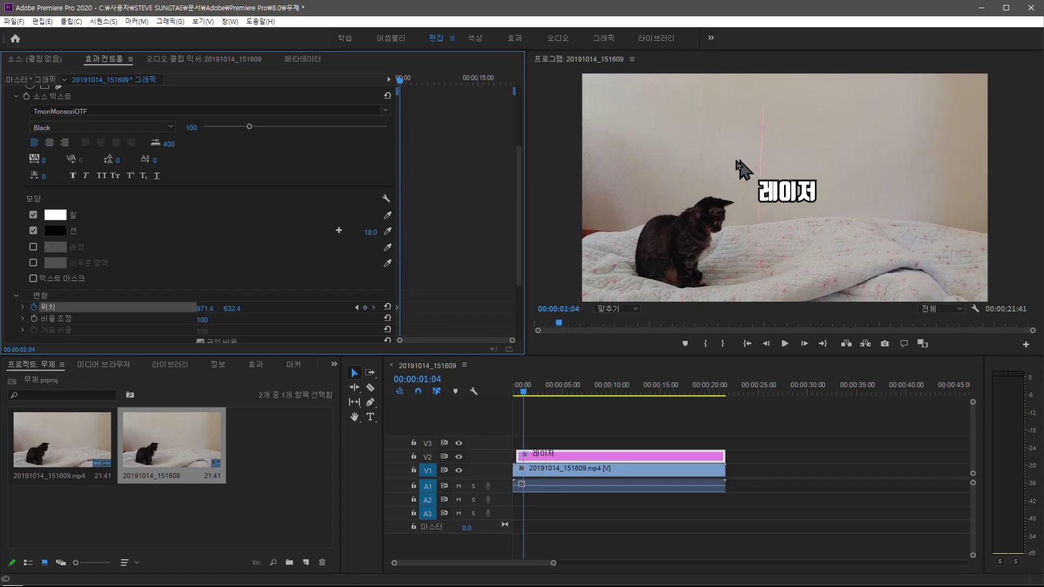
drag(779, 196, 757, 188)
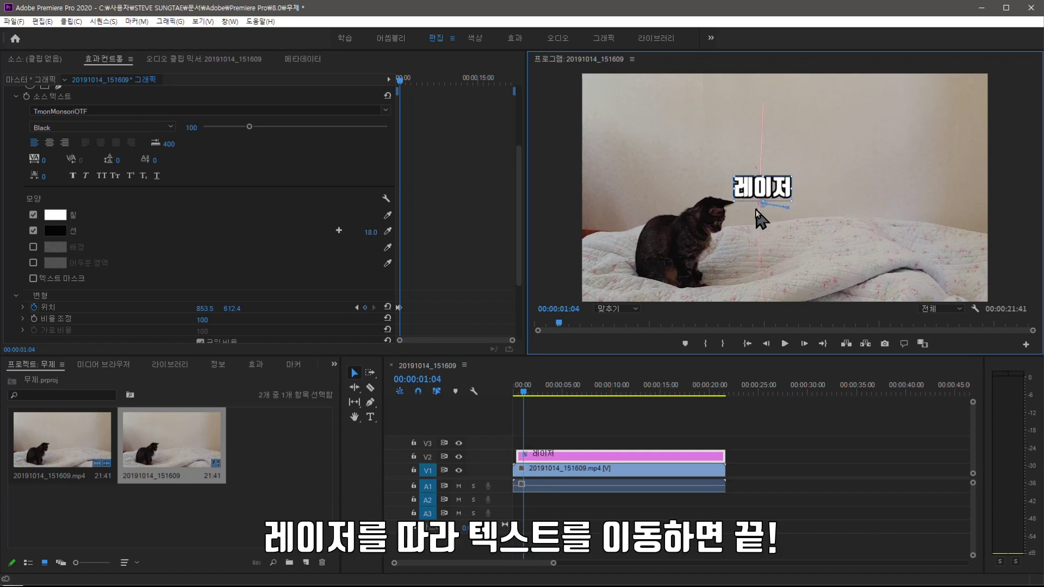
drag(766, 191, 762, 196)
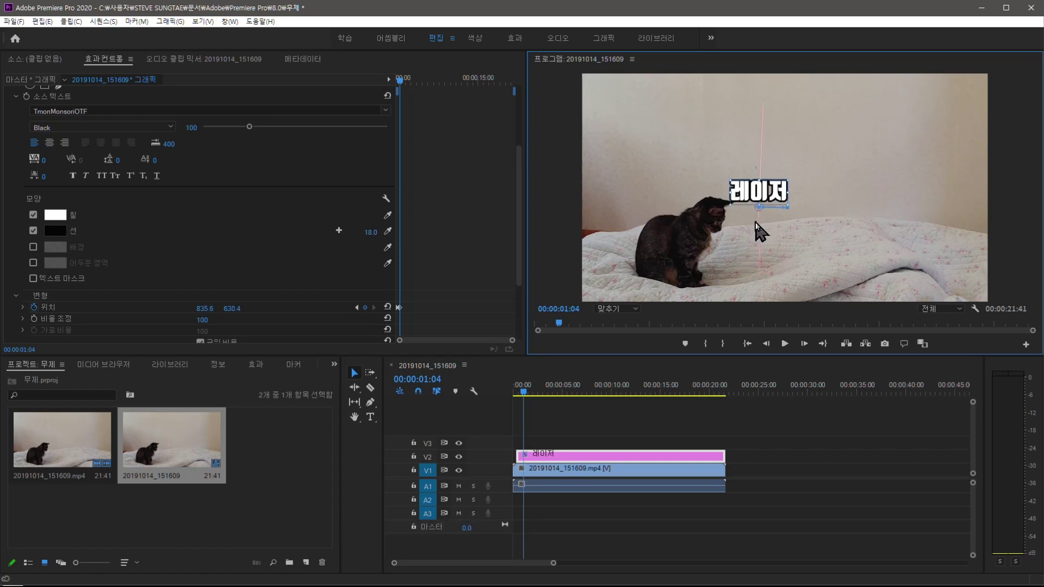
Add a position keyframe at 00:00:01:33 with the 레이저 text following the laser to about 908, 612
drag(401, 88, 402, 85)
click(763, 195)
drag(772, 191, 778, 193)
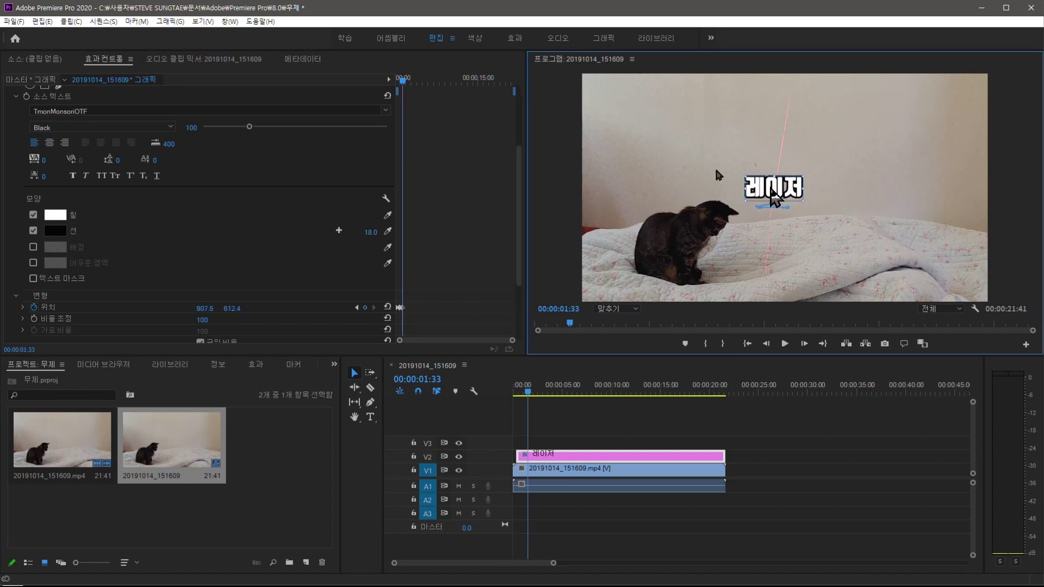
Keyframe the 레이저 text further along the laser's path up to 00:00:02:02, with its scale at 107
drag(403, 82, 404, 81)
drag(781, 203, 765, 196)
drag(403, 81, 406, 82)
drag(767, 193, 800, 191)
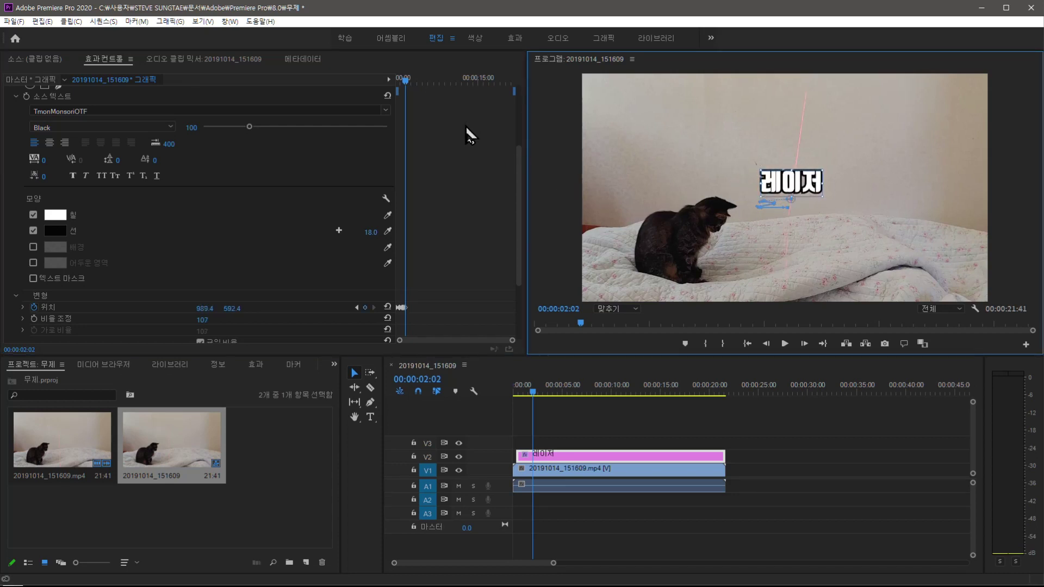
Keyframe the 레이저 text along the laser up to 00:00:04:04, ending at about 916, 559
drag(406, 84, 419, 93)
click(787, 193)
click(756, 185)
drag(756, 184, 735, 184)
drag(418, 86, 420, 86)
drag(734, 176, 759, 171)
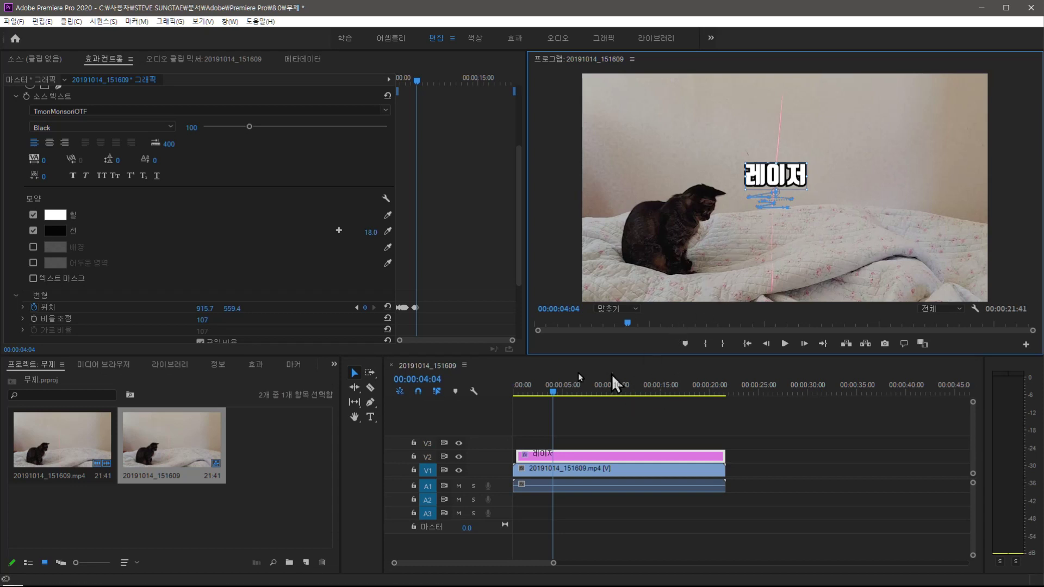
Play the sequence from the start to review how the 레이저 text follows the laser
key(Home)
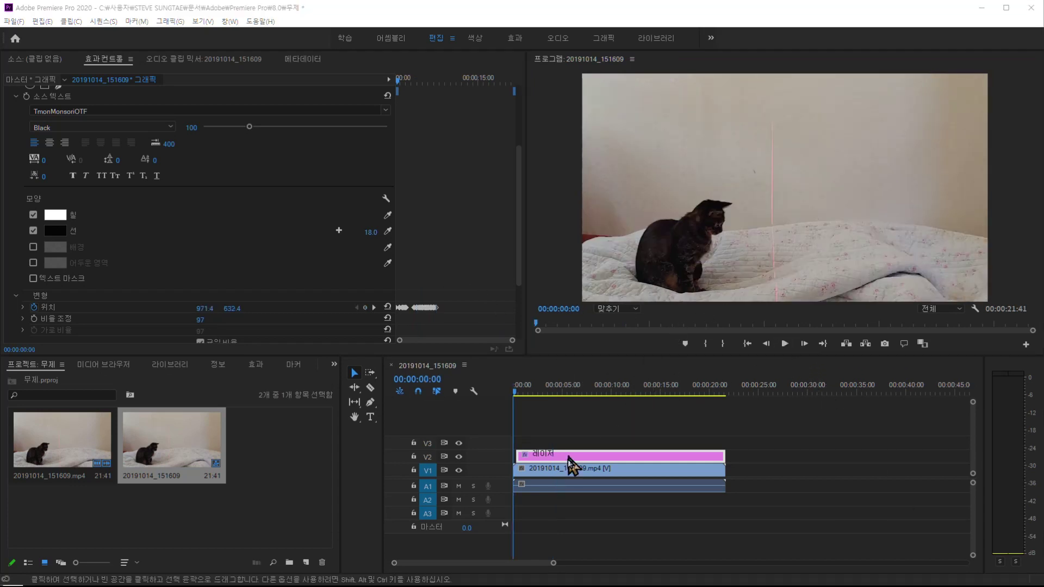
click(783, 346)
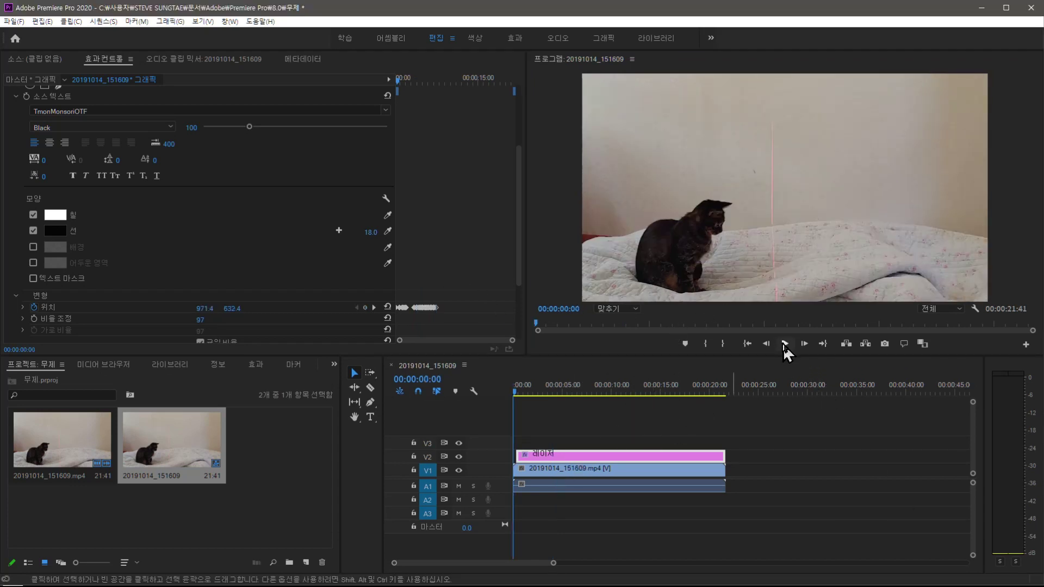
click(785, 344)
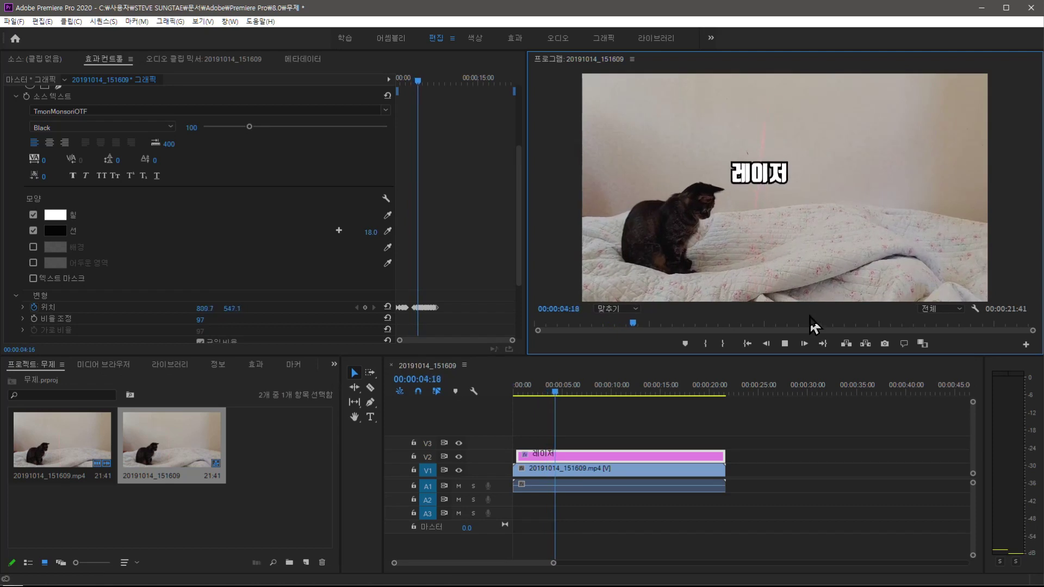
click(785, 343)
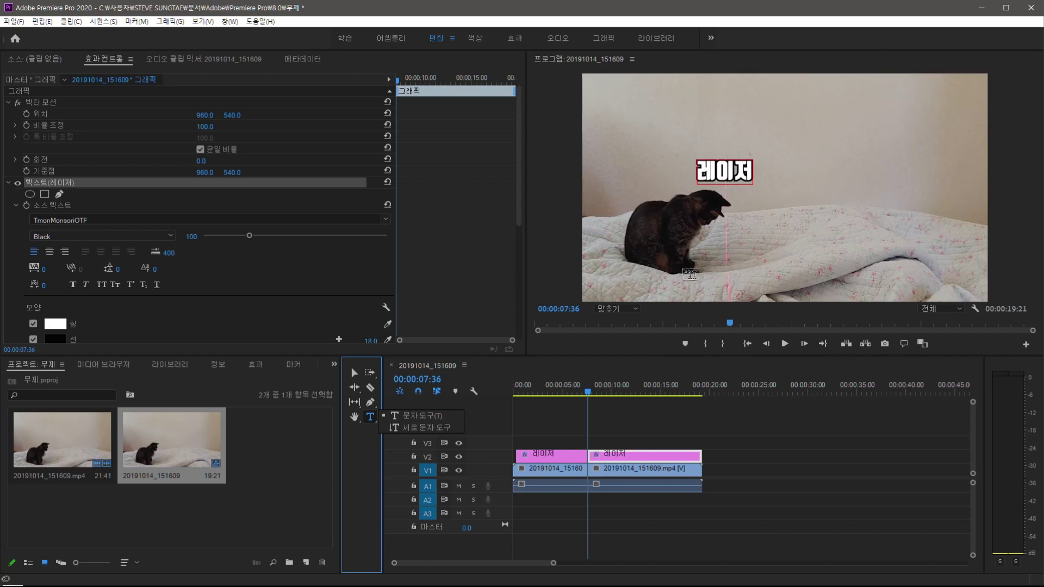
Add the text "냥이" at 00:00:07:36 and place it just above the cat's back, at about 372, 655
click(641, 188)
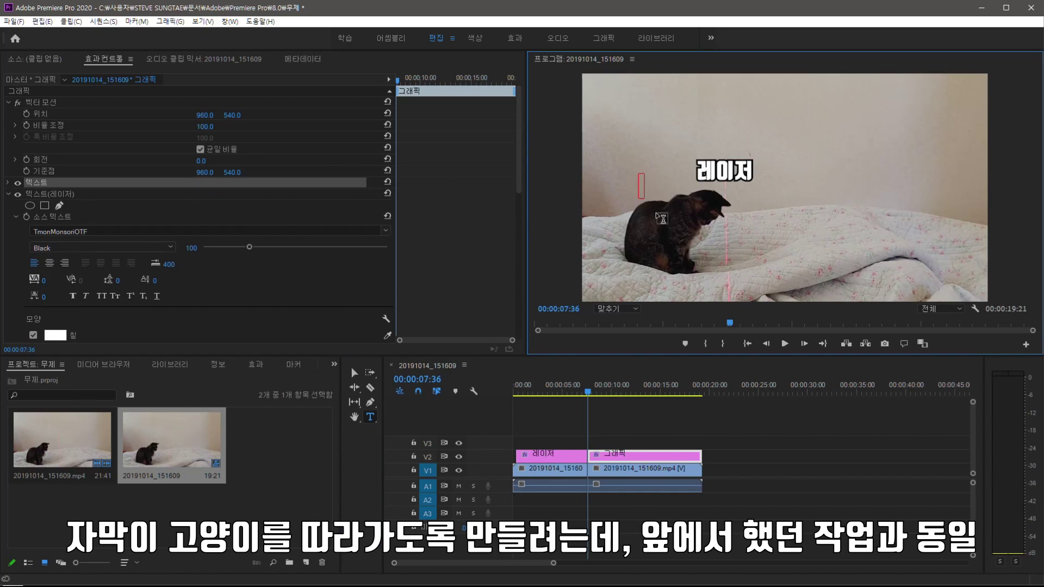
text(냥이)
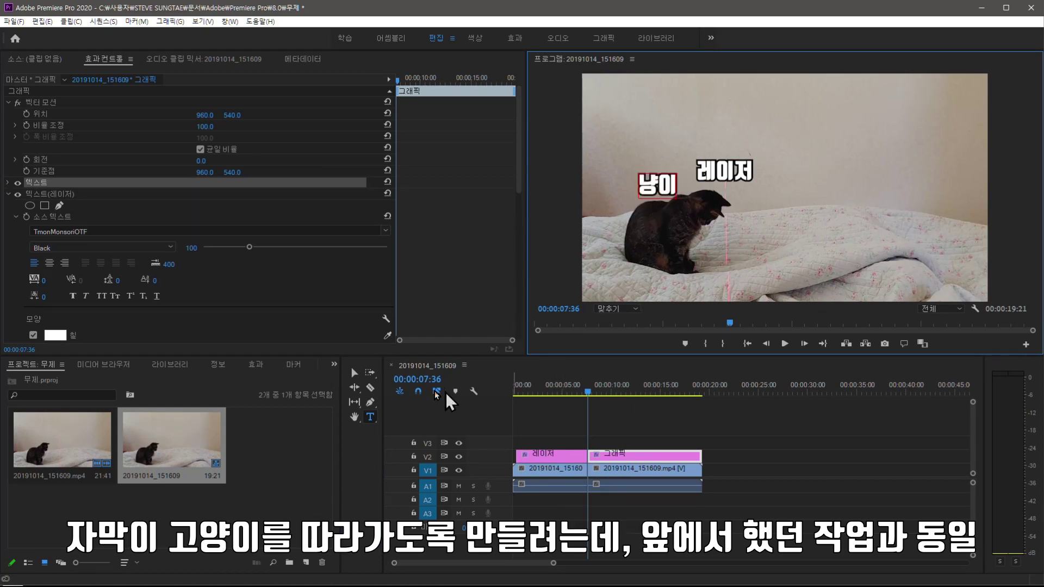
click(352, 371)
drag(656, 196, 657, 204)
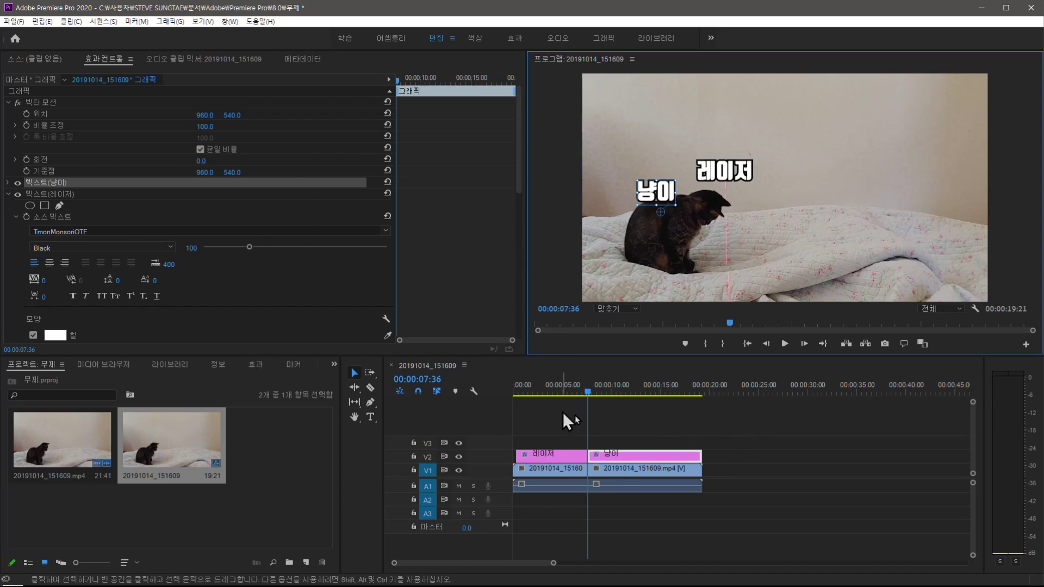
Turn on keyframing for the 냥이 text's own transform position at 00:00:07:36
click(8, 182)
scroll(82, 239, down, 3)
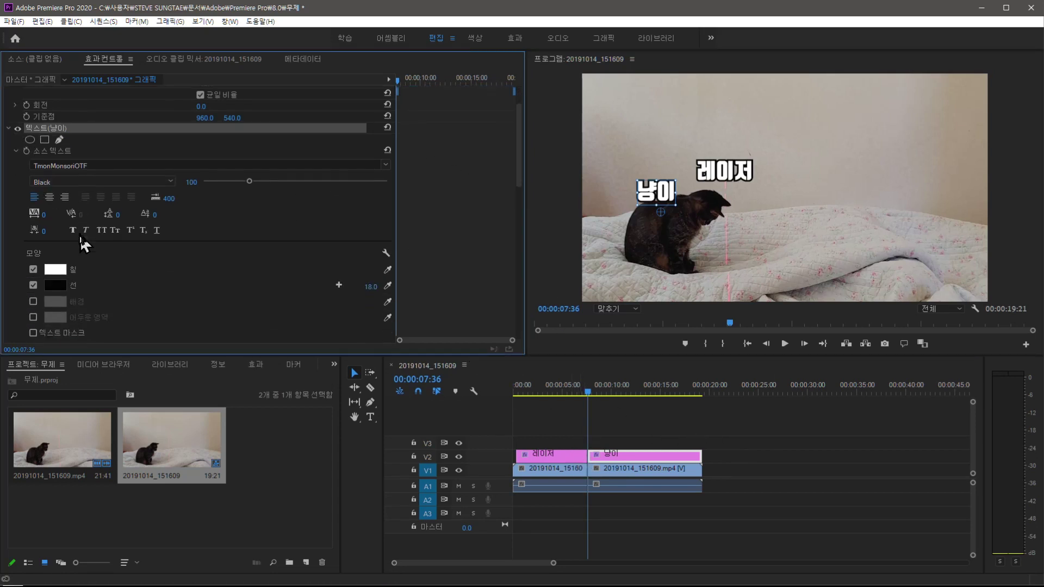
scroll(81, 236, down, 3)
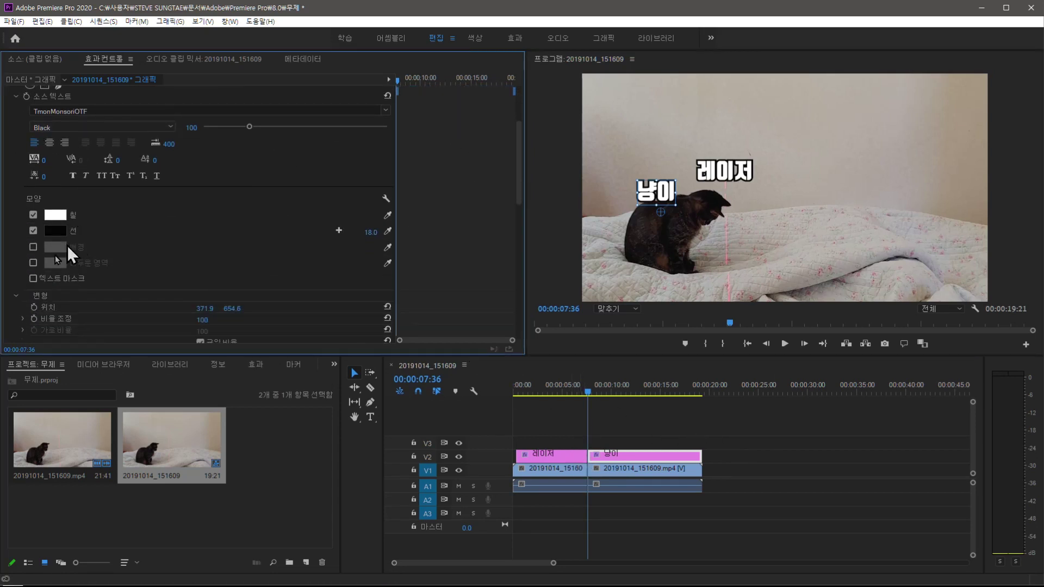
click(34, 307)
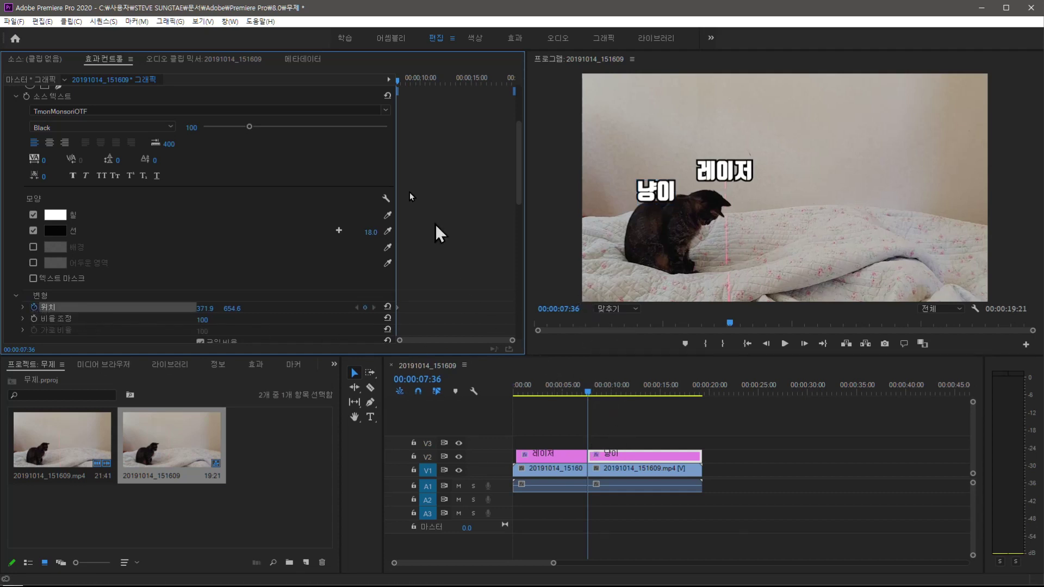
Add position keyframes at 00:00:08:05 and 00:00:09:09 so the 냥이 text follows the cat's back
drag(400, 83, 404, 84)
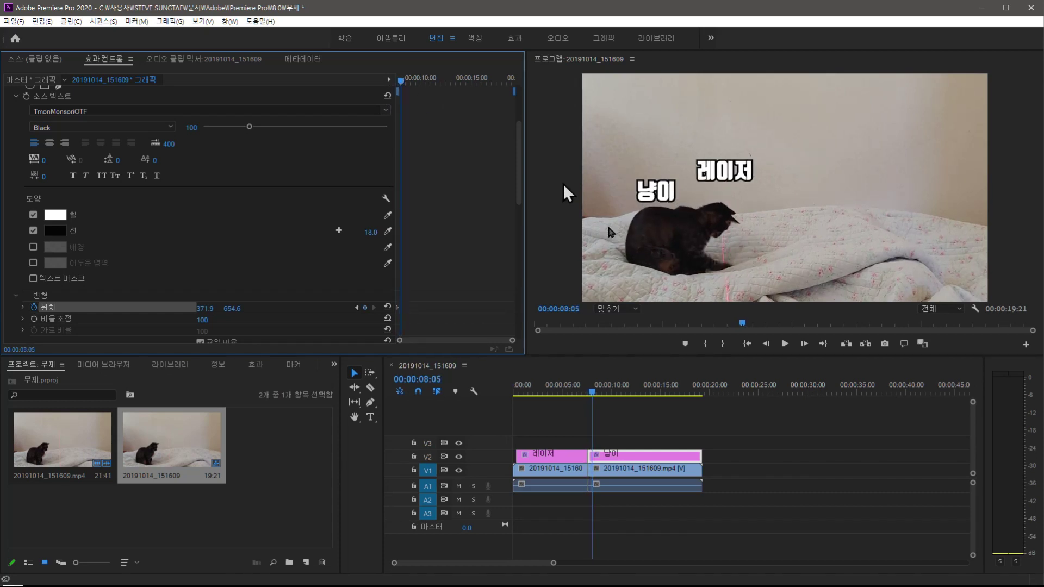
drag(666, 202, 675, 209)
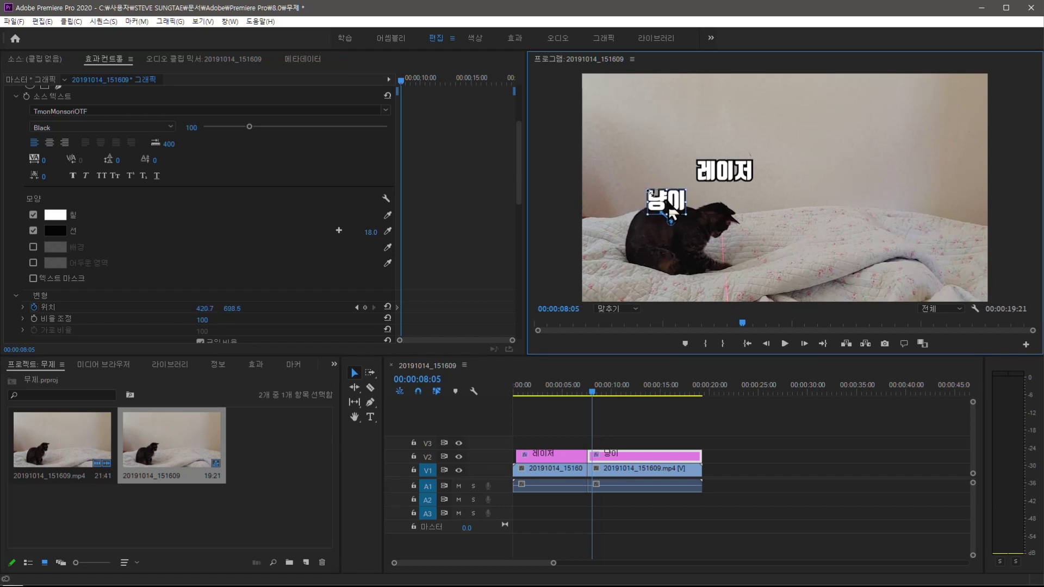
drag(401, 96, 411, 93)
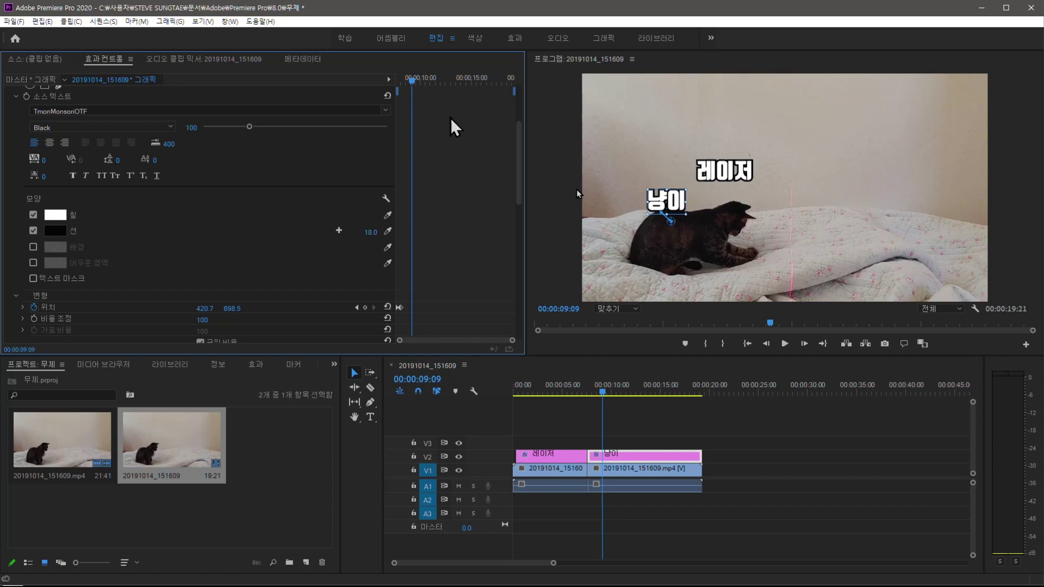
drag(677, 217, 693, 217)
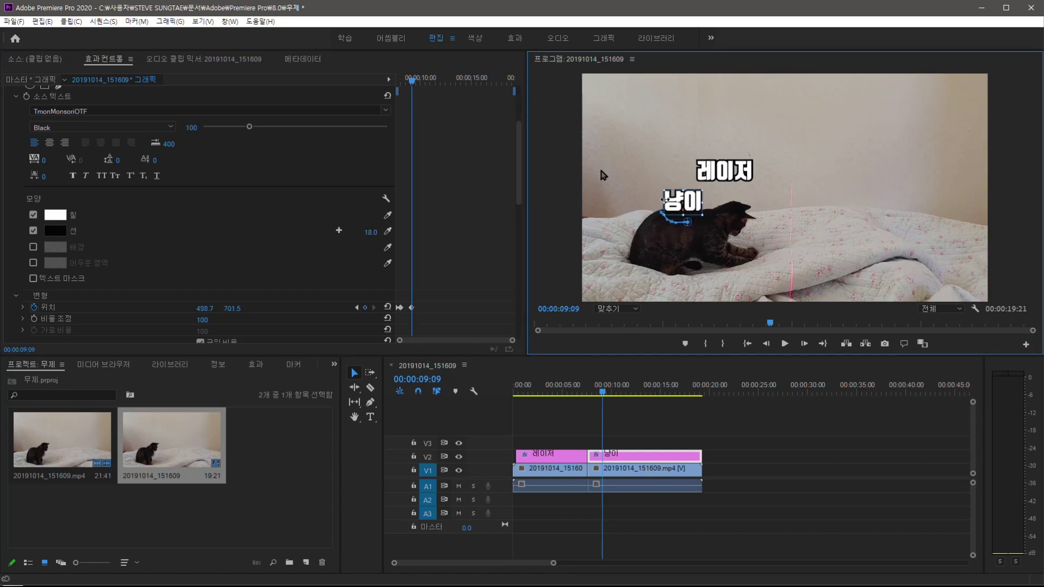
Add 냥이 position keyframes at 457.8, 727.5 just past 00:00:09:09 and at 452.7, 791.4 at 00:00:11:43, following the cat's back
drag(412, 86, 421, 88)
drag(681, 213, 672, 219)
click(428, 86)
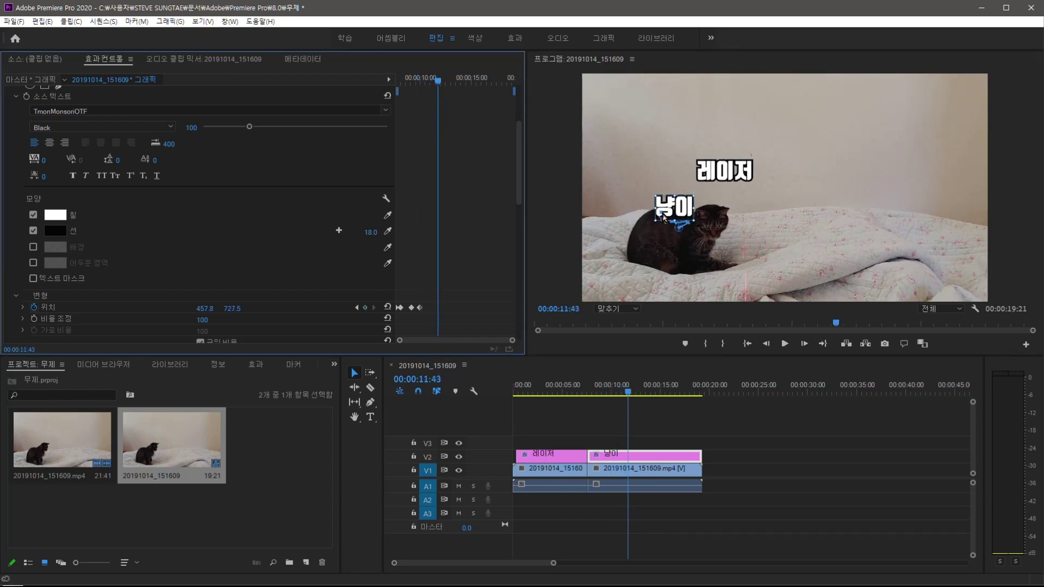
drag(643, 220, 640, 233)
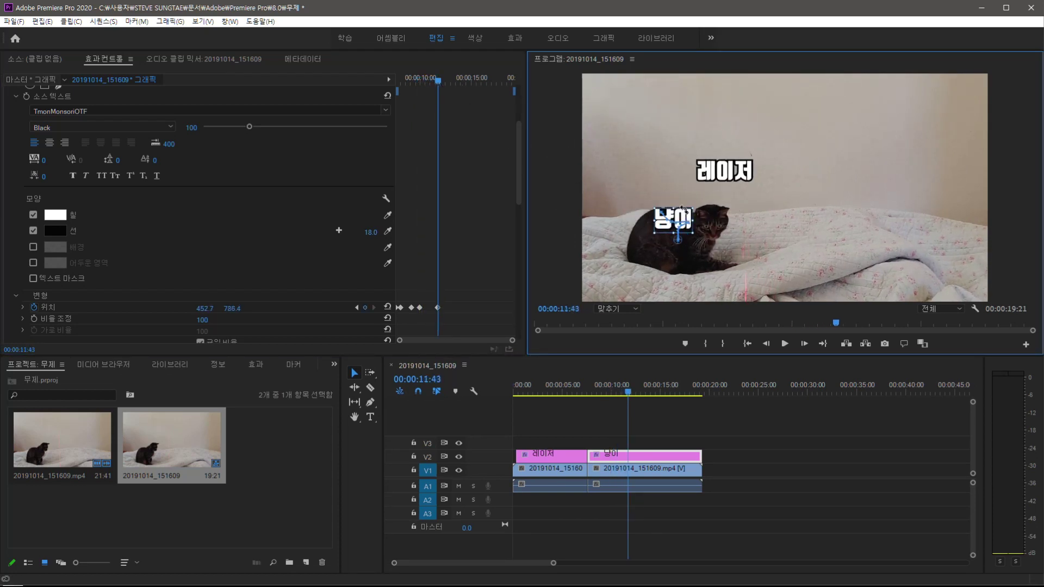
drag(677, 218, 678, 220)
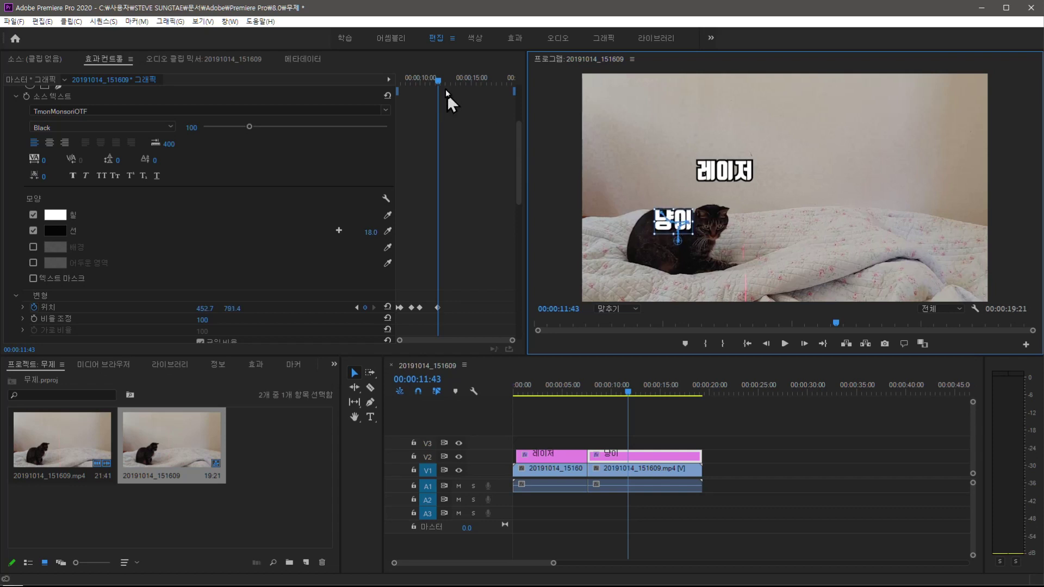
Add 냥이 position keyframes at 00:00:13:51 and 00:00:14:13 along the cat's body, the second at about 664, 1073
drag(438, 83, 459, 95)
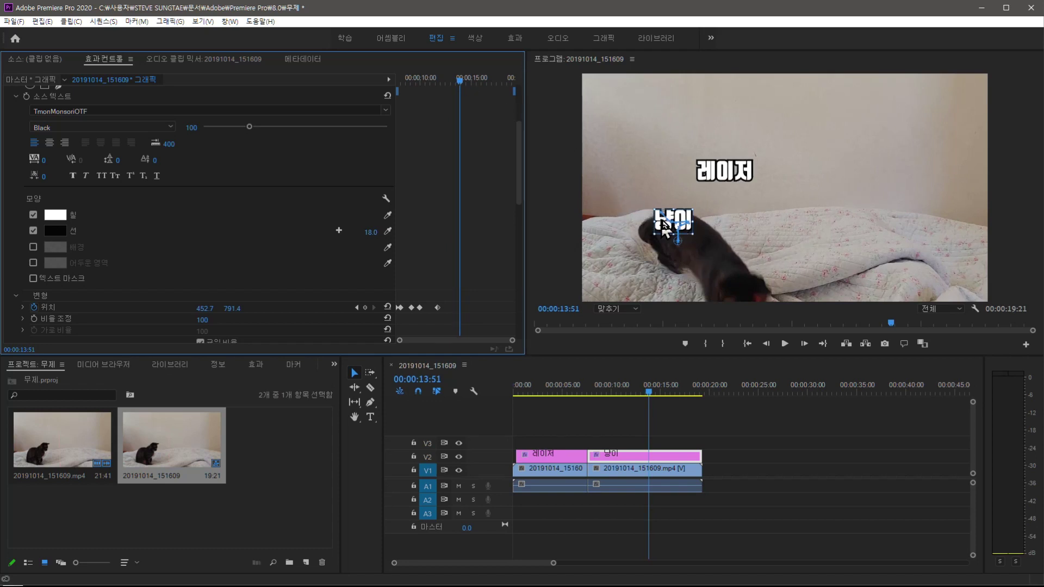
drag(668, 235, 697, 273)
drag(460, 84, 467, 91)
drag(706, 265, 715, 284)
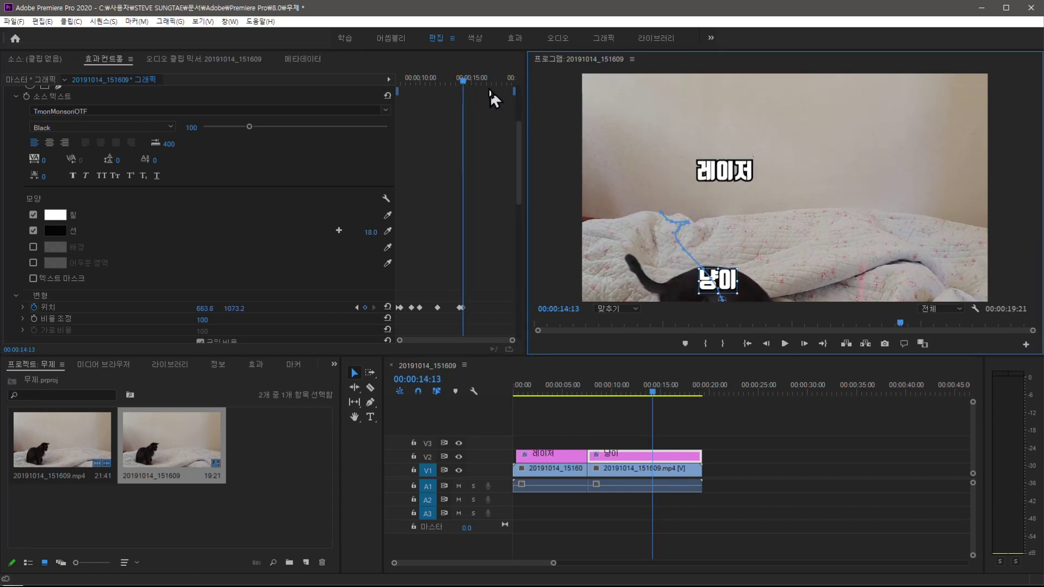
Add position keyframes at 00:00:14:58, 00:00:15:46 and 00:00:16:12 to keep the 냥이 text on the cat in the foreground
drag(466, 90, 476, 95)
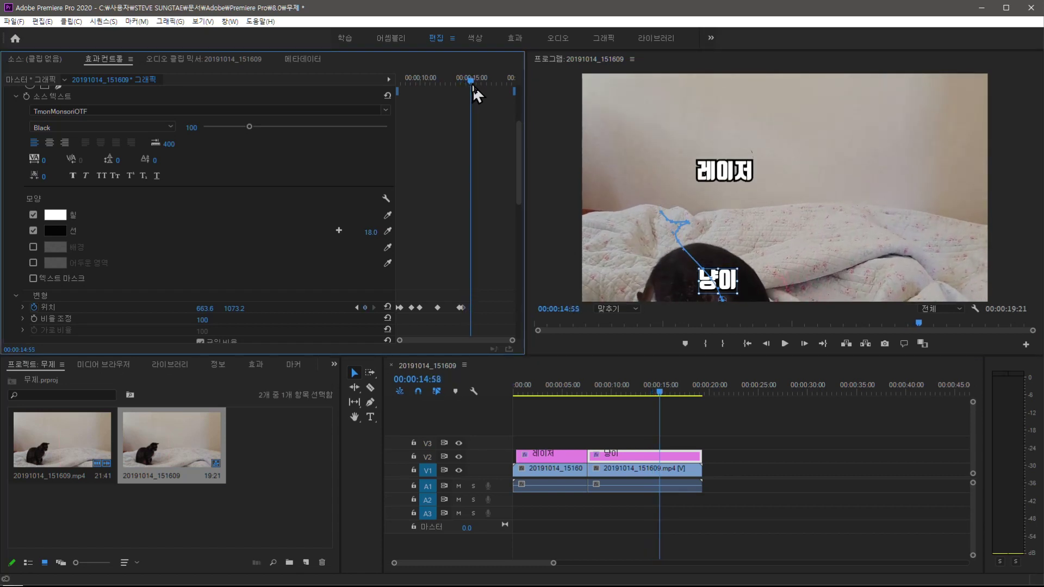
click(727, 278)
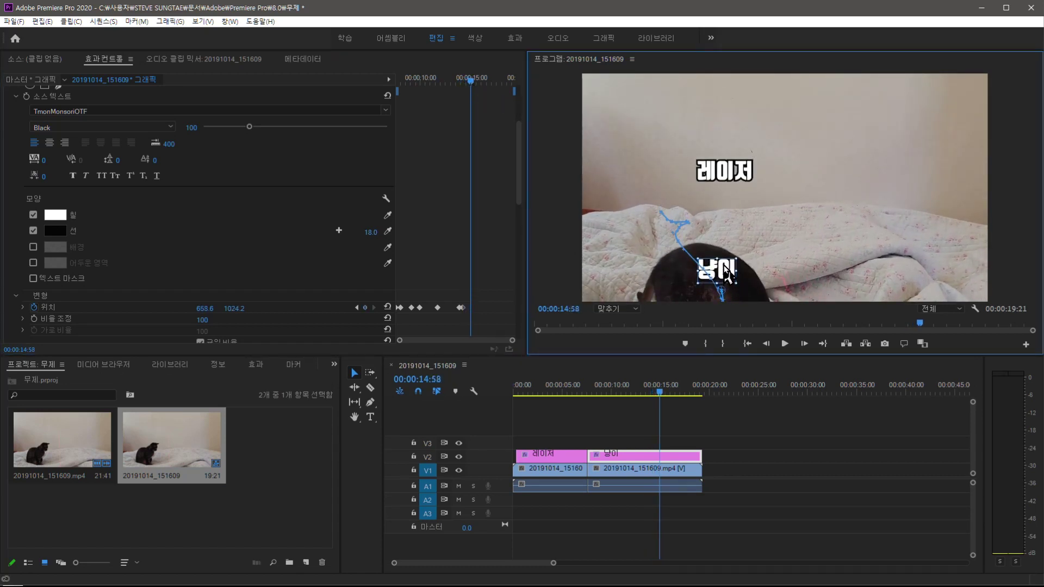
drag(477, 91, 484, 91)
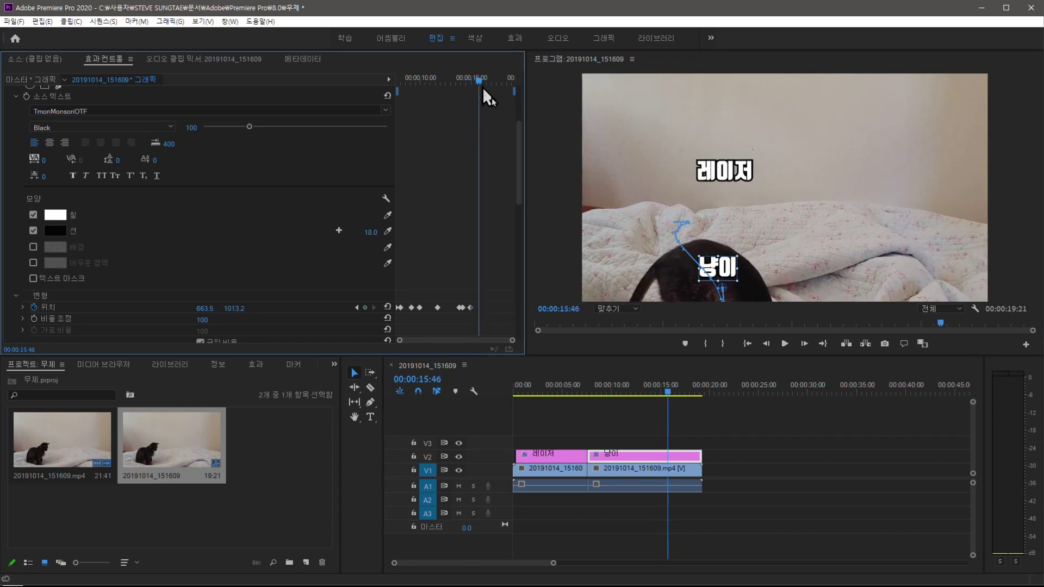
click(720, 280)
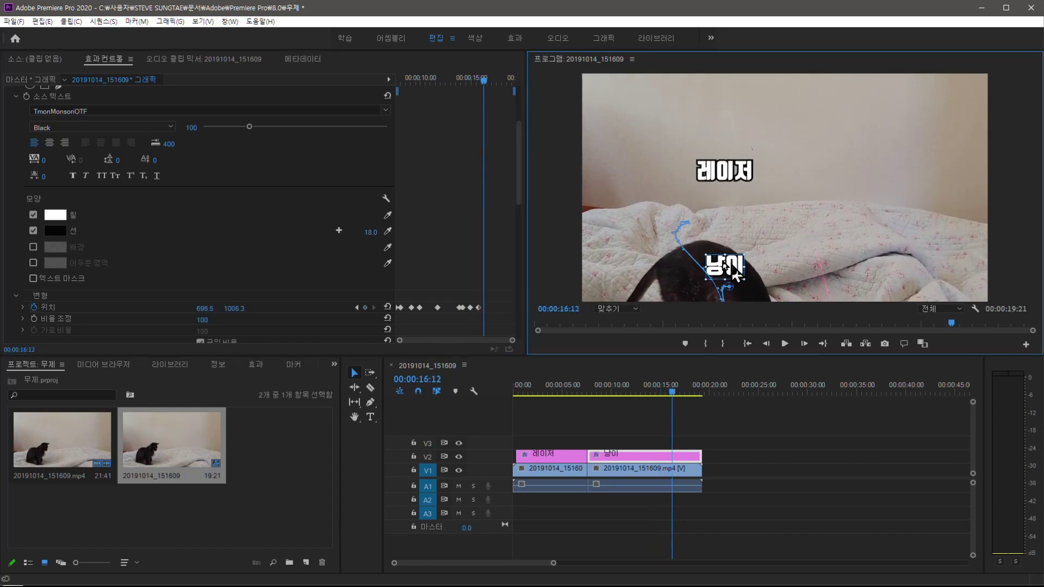
drag(720, 279, 723, 269)
Keyframe the 냥이 position at 00:00:16:38 (701.4, 957.3), 00:00:17:03 (637.4, 970.2) and 00:00:17:32 (about 489, 960)
drag(489, 99, 488, 87)
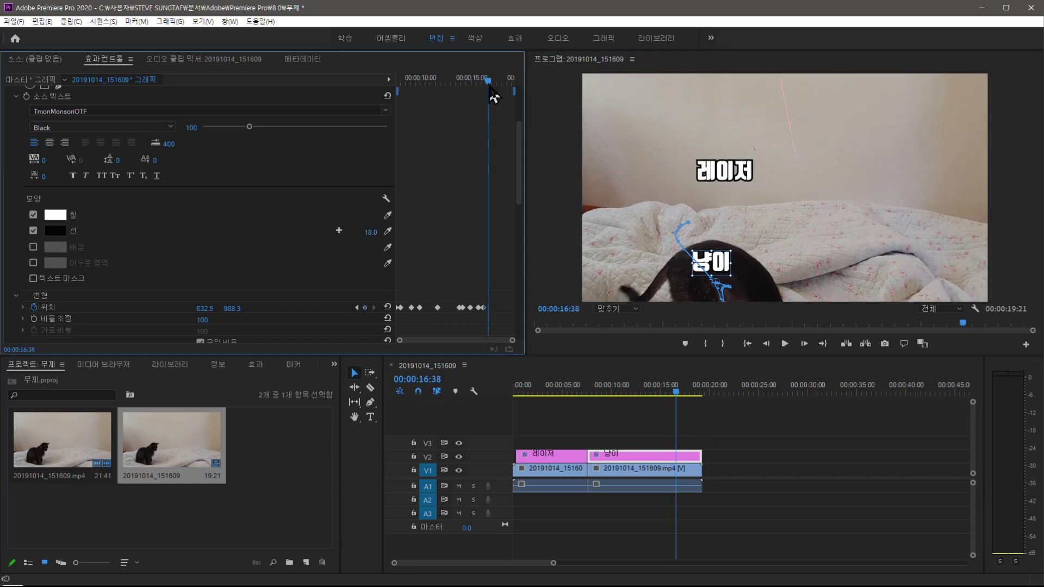
drag(720, 277, 734, 272)
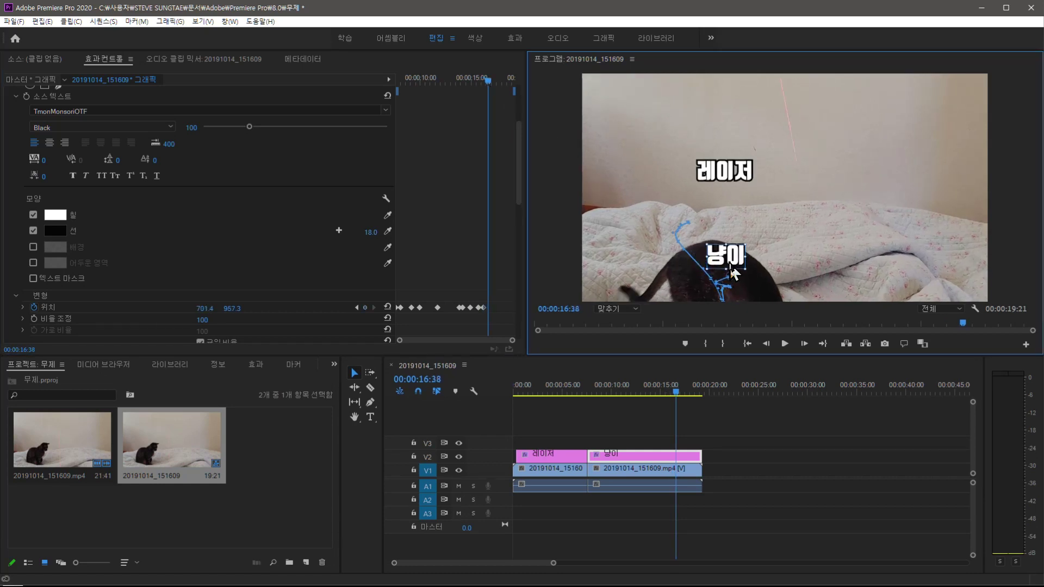
drag(492, 83, 497, 88)
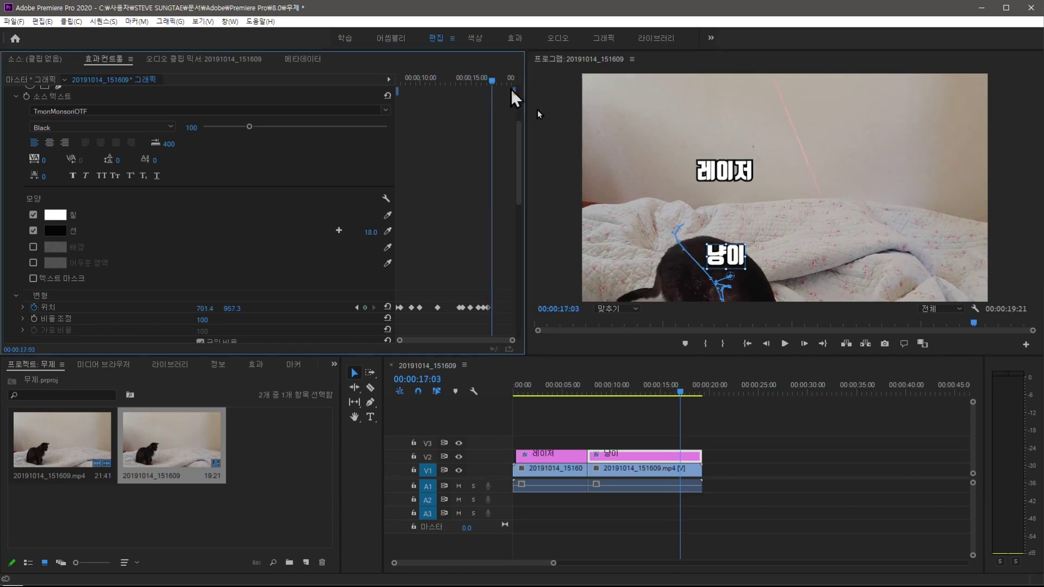
drag(725, 265, 712, 275)
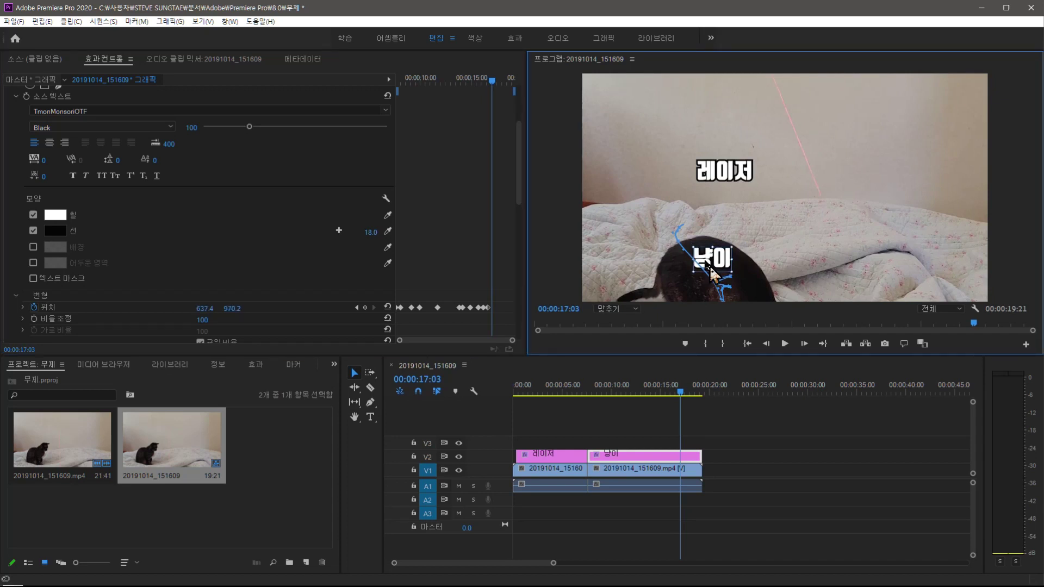
click(497, 84)
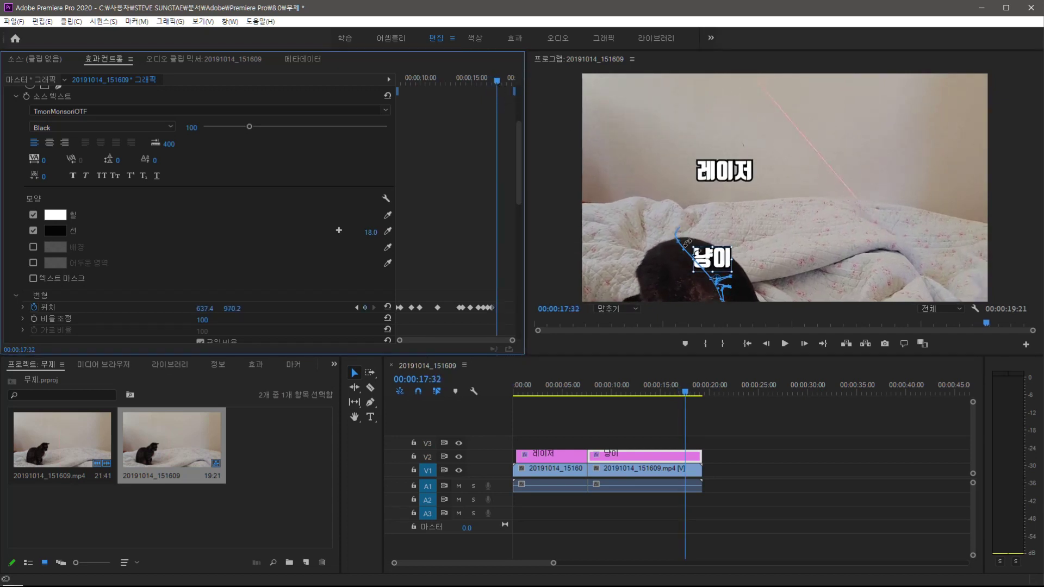
click(712, 272)
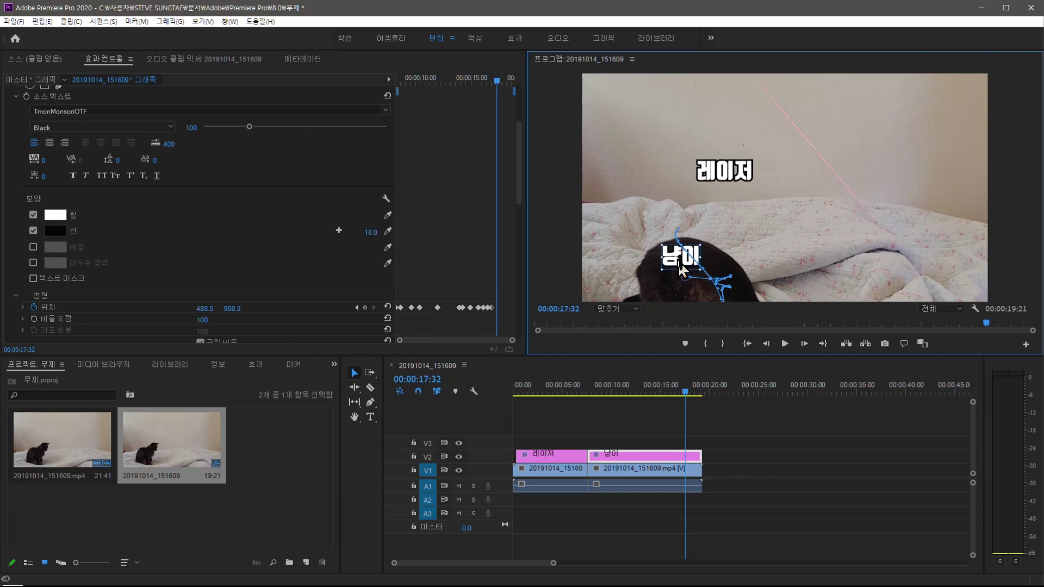
Play the sequence from the start to check how the 레이저 and 냥이 texts follow the laser and the cat
click(609, 393)
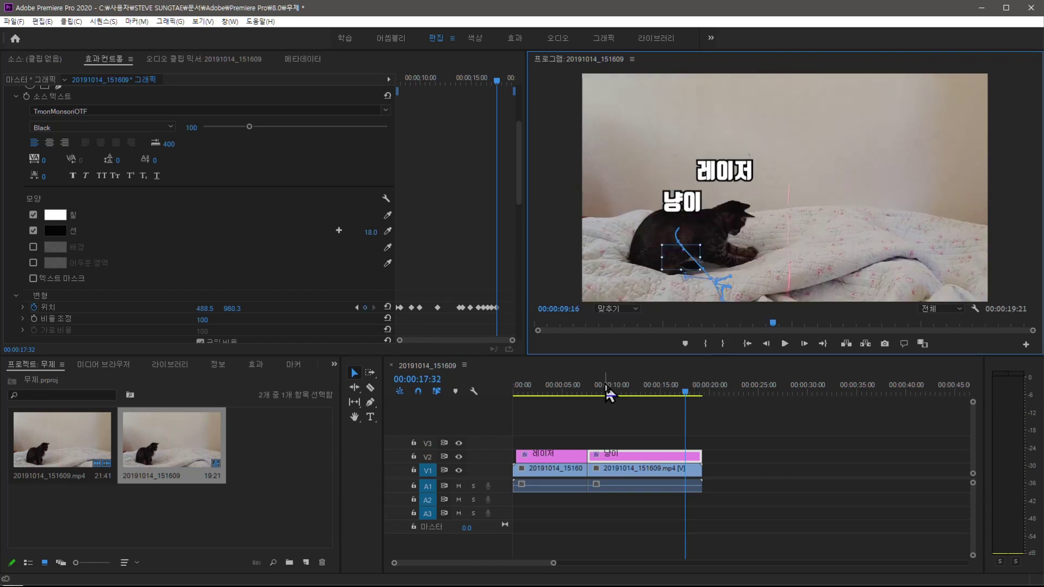
click(564, 391)
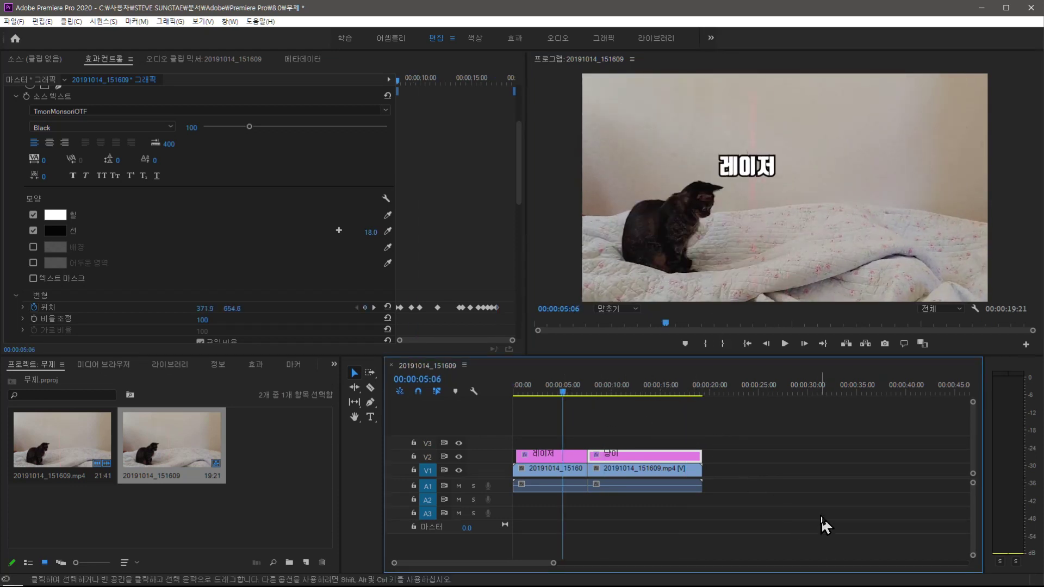
click(748, 343)
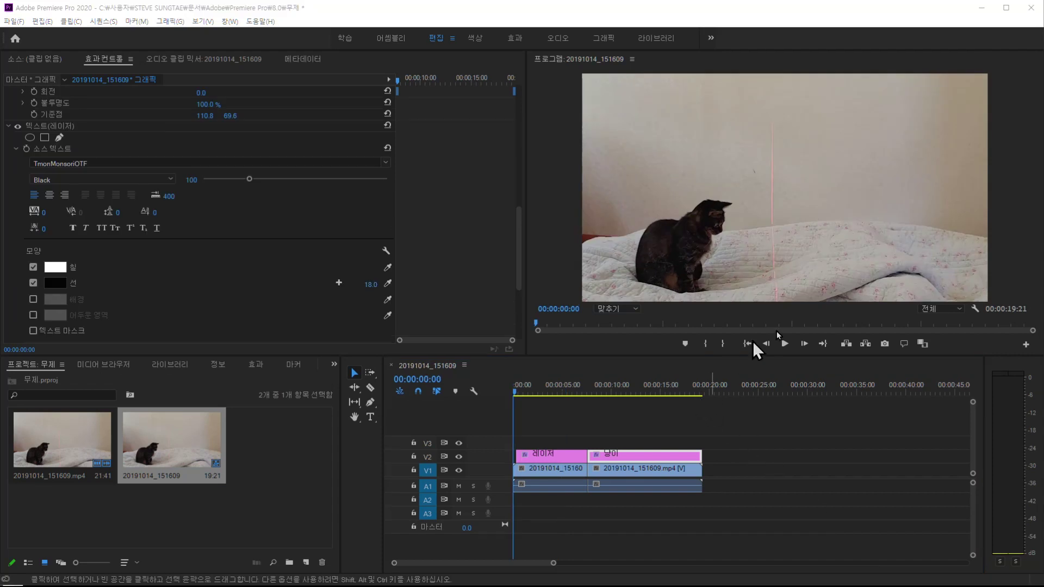
click(784, 344)
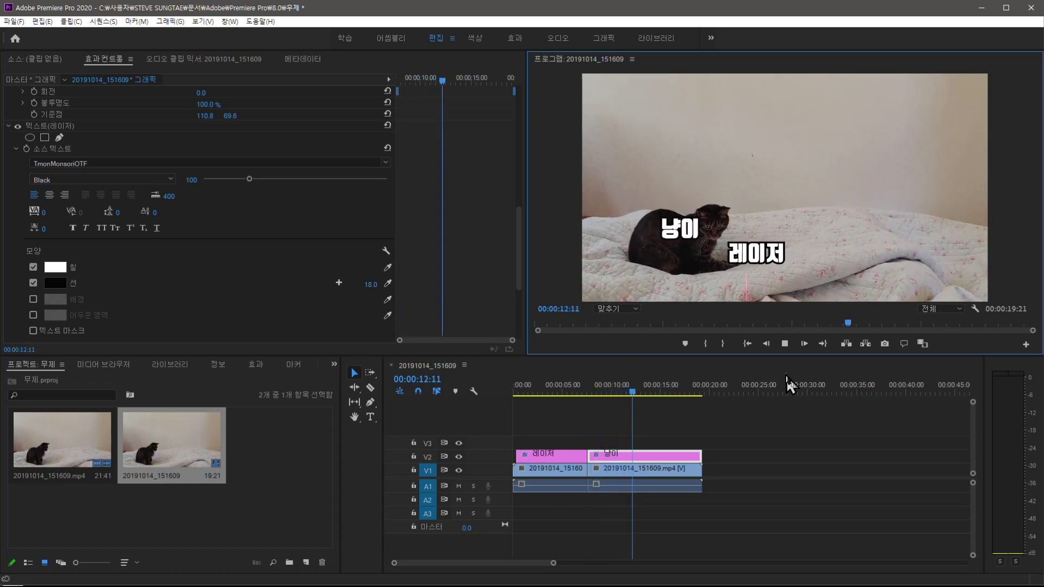
click(783, 343)
click(784, 344)
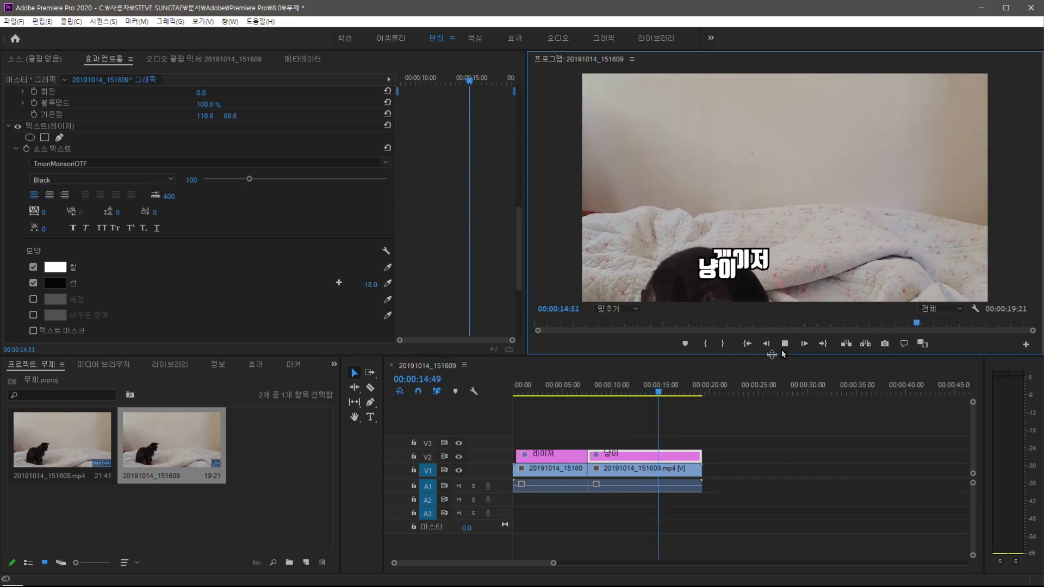
key(space)
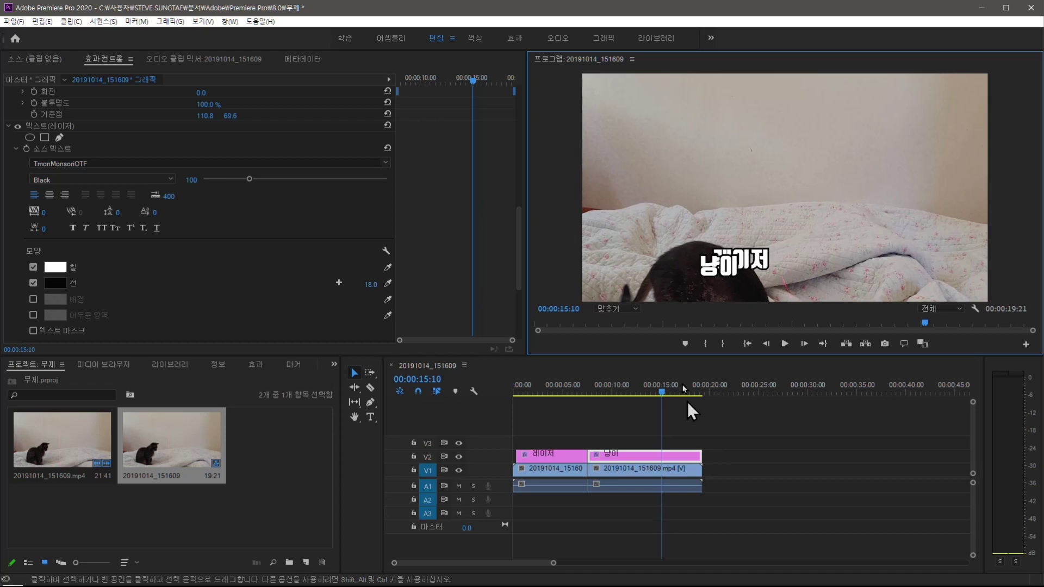
Replay the early part of the sequence to review the 레이저 text's movement, stopping at 00:00:06:50
click(784, 344)
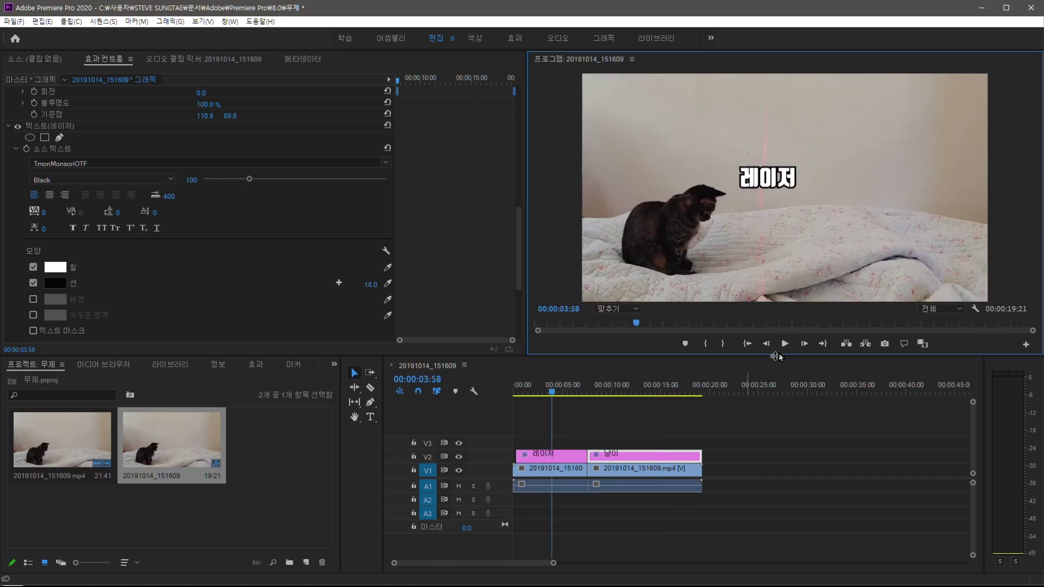
click(784, 343)
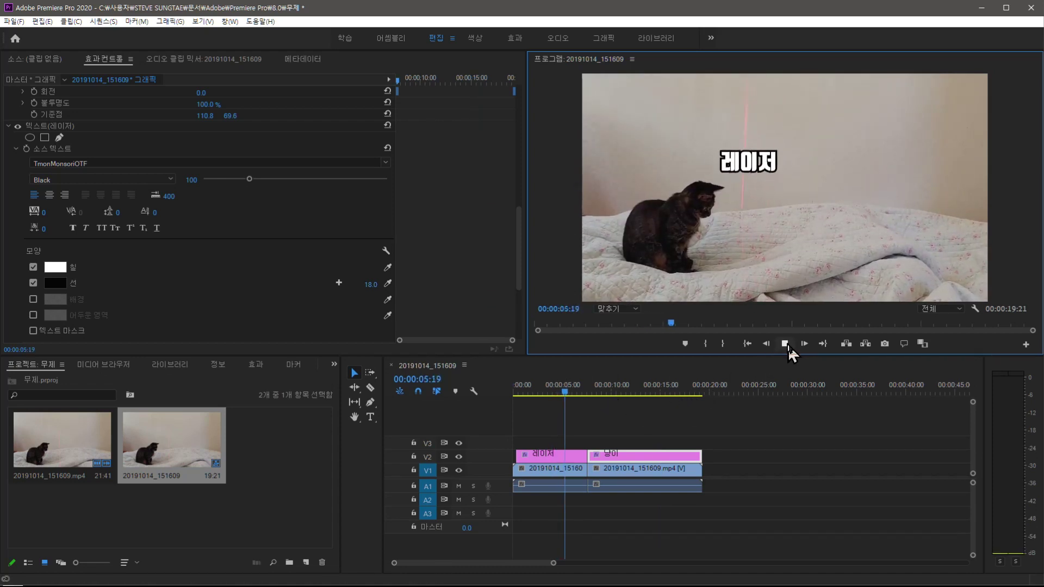
click(784, 343)
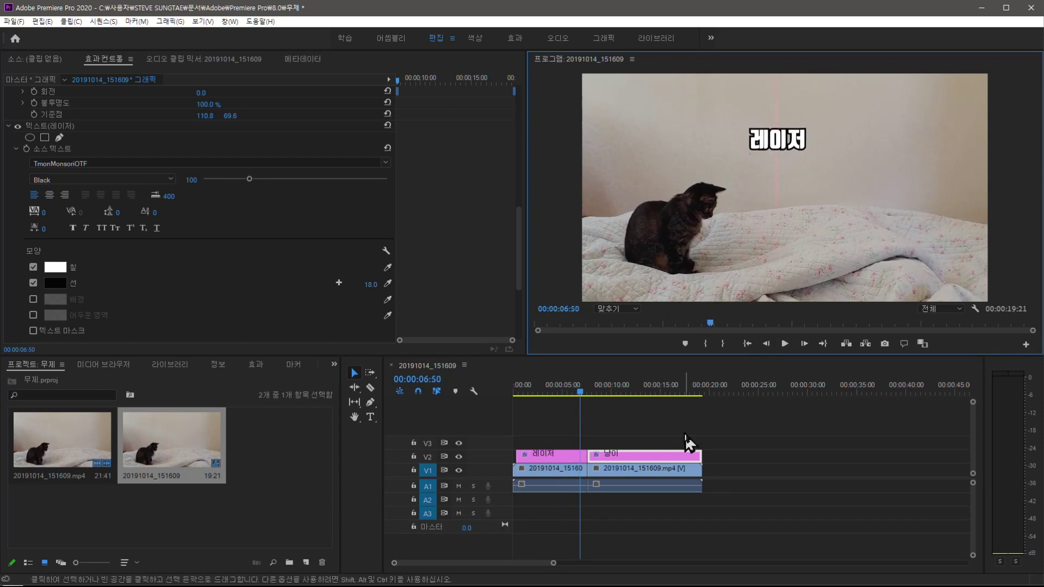